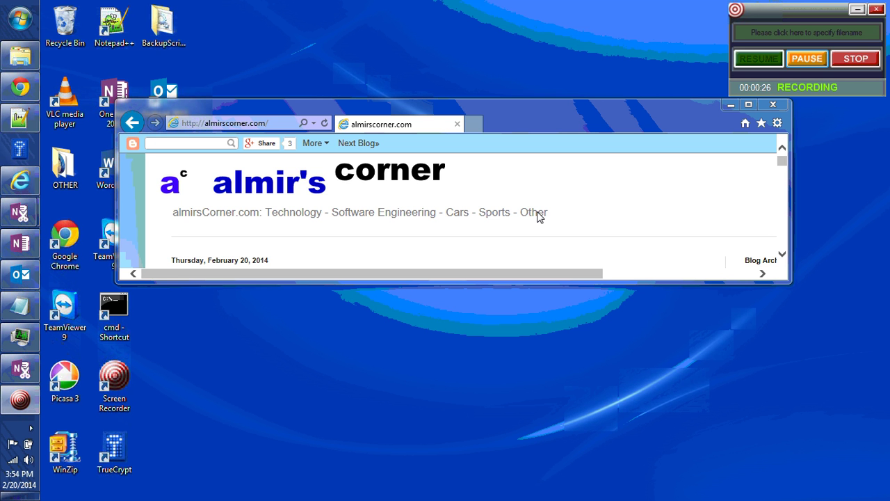
Switch to OneNote and view the TODO-General and Project XYZ sections of the AlmirsCorner notebook.
click(21, 244)
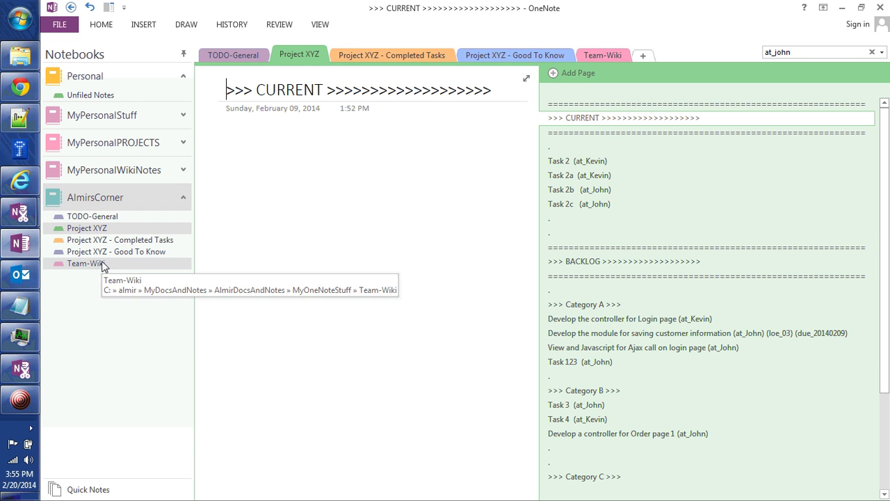
click(94, 217)
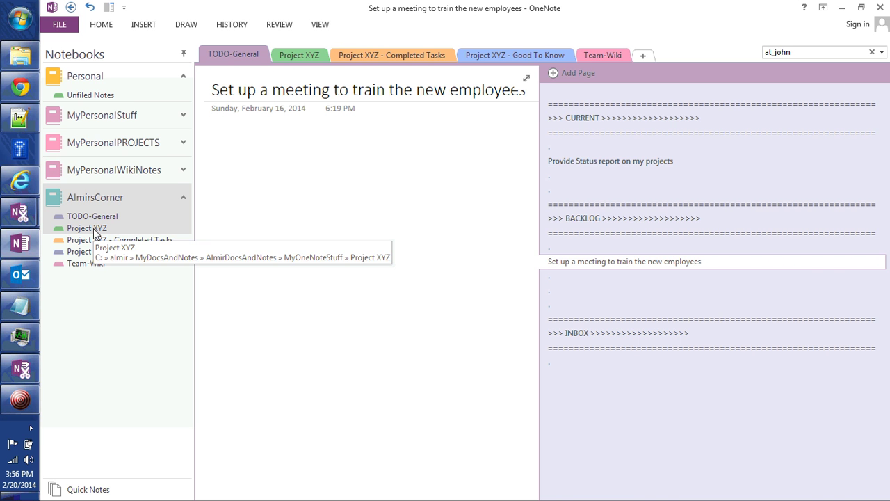
click(87, 228)
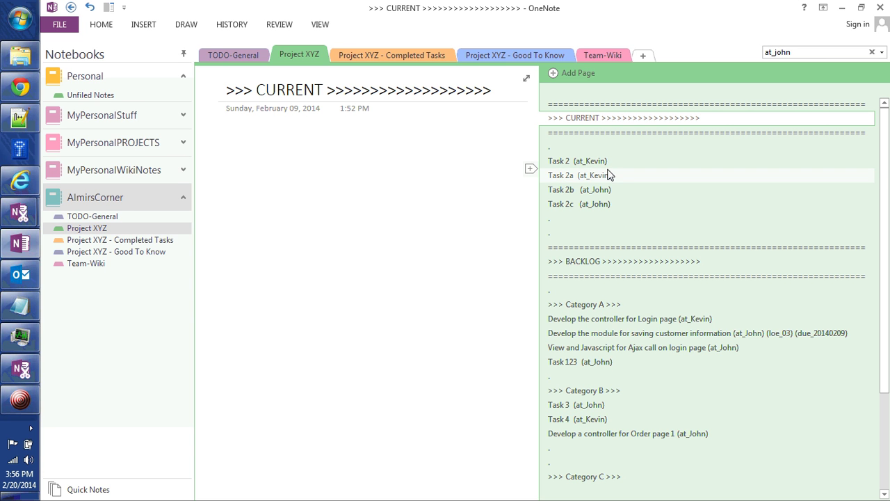
Examine the CURRENT, BACKLOG and INBOX groups in the Project XYZ page list and open the Task 2 page.
click(612, 121)
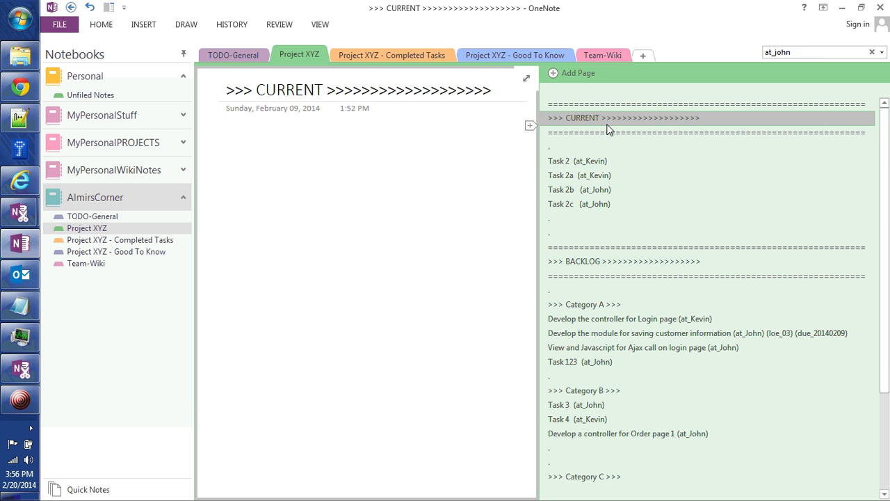
scroll(605, 219, down, 3)
click(600, 203)
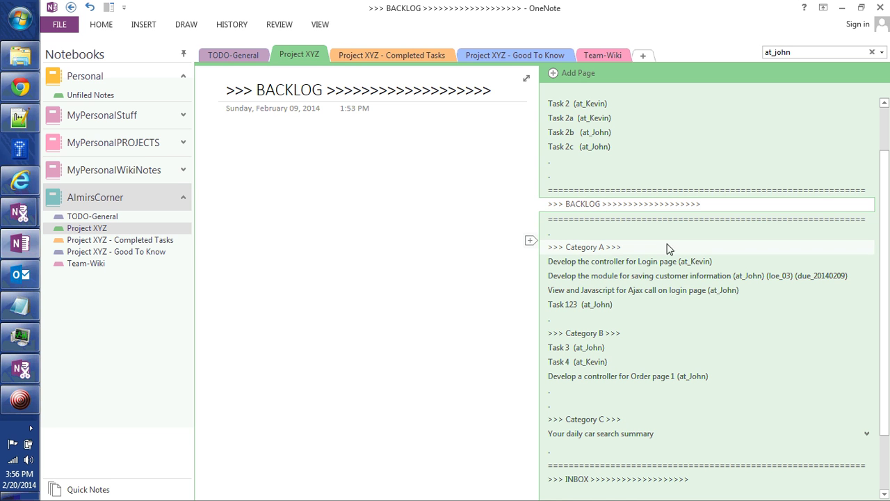
scroll(629, 261, down, 1)
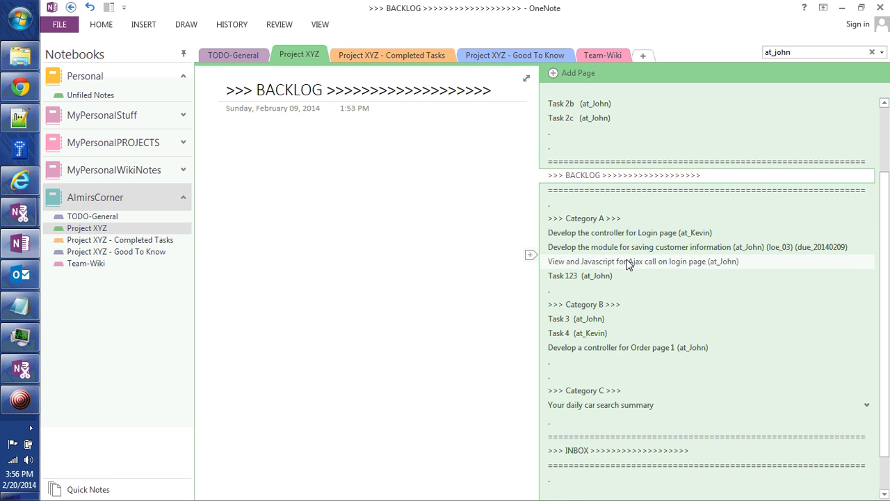
scroll(629, 263, down, 1)
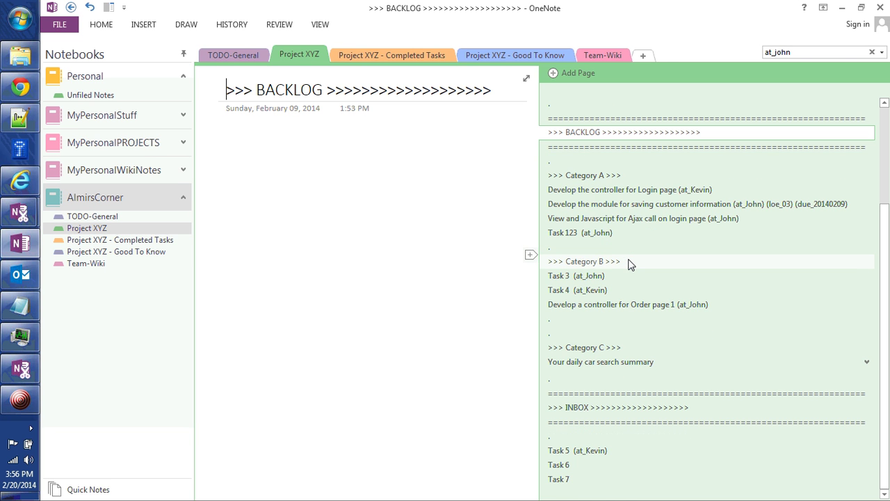
click(591, 409)
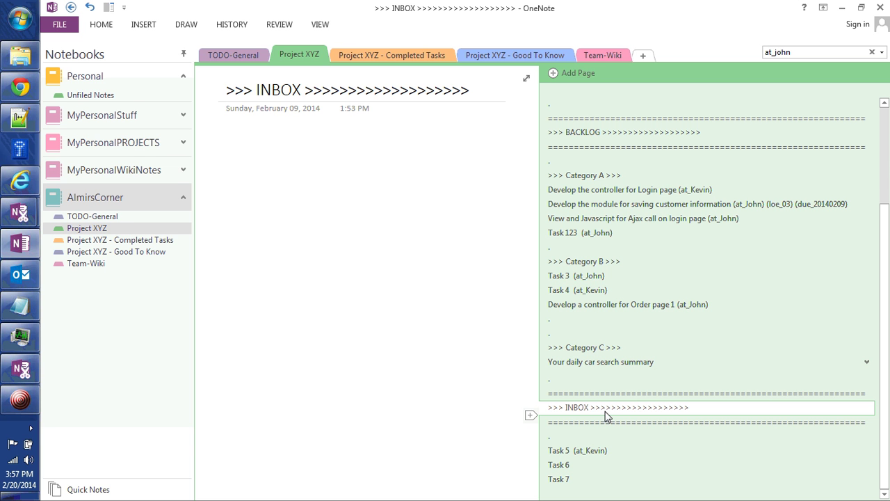
scroll(608, 199, up, 1)
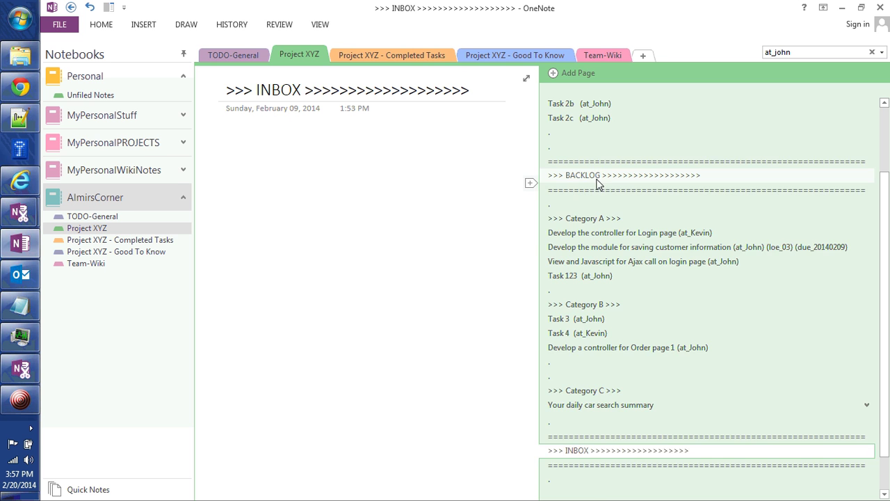
click(598, 183)
scroll(593, 240, up, 1)
scroll(593, 235, up, 1)
click(592, 117)
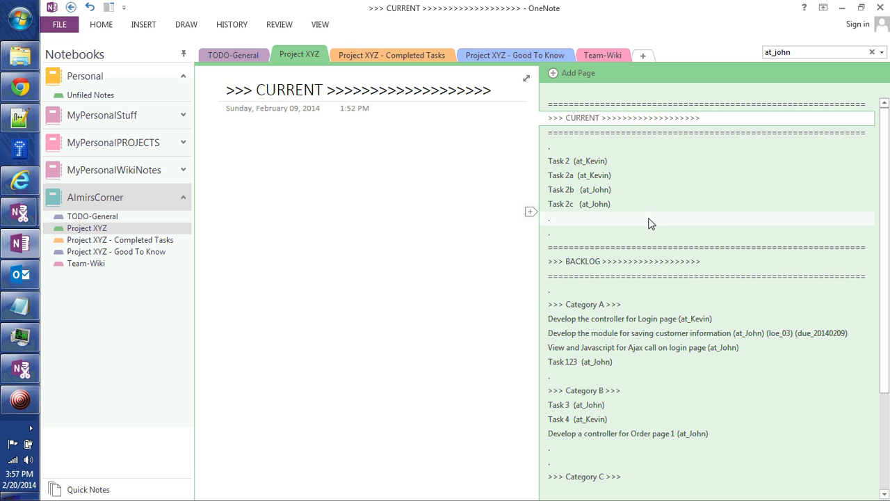
click(589, 164)
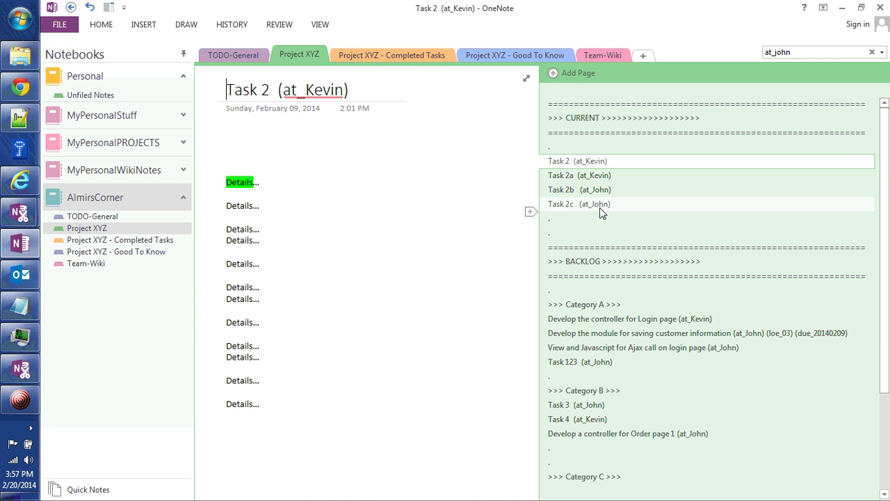
Search all notebooks for the "at_" assignee tag used on Task 2b and Task 2c, and pin the search results.
click(789, 54)
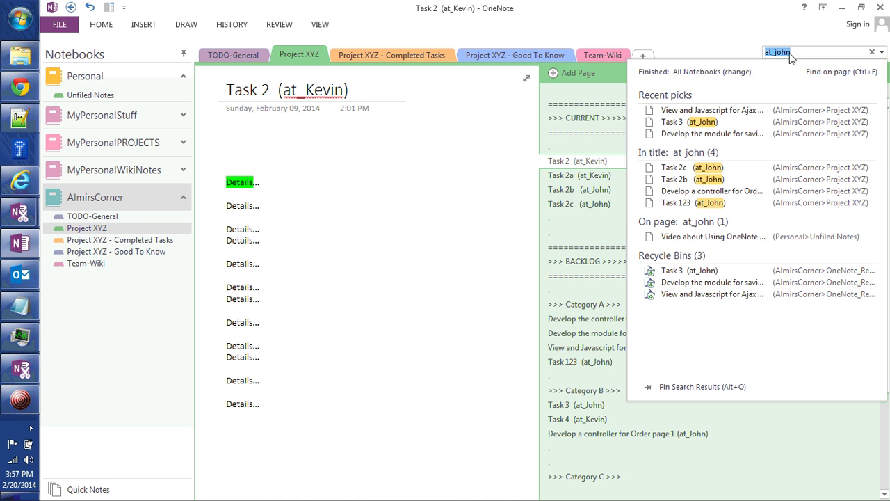
text(at_)
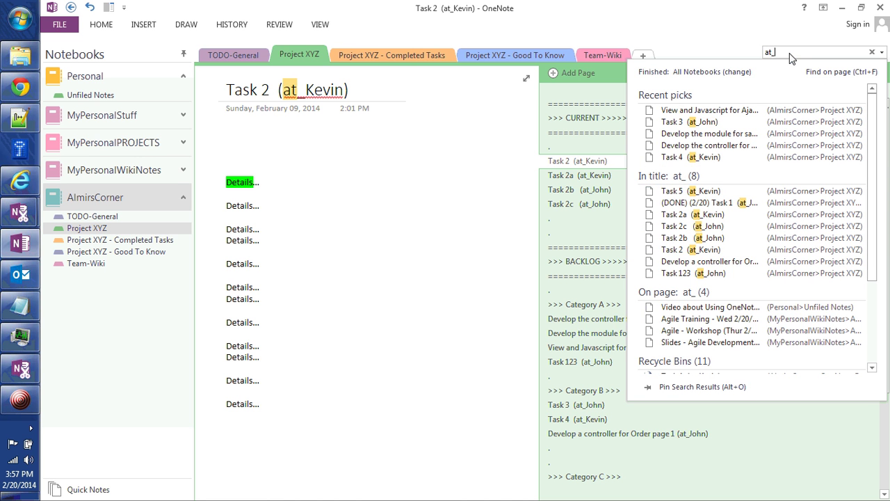
text(John)
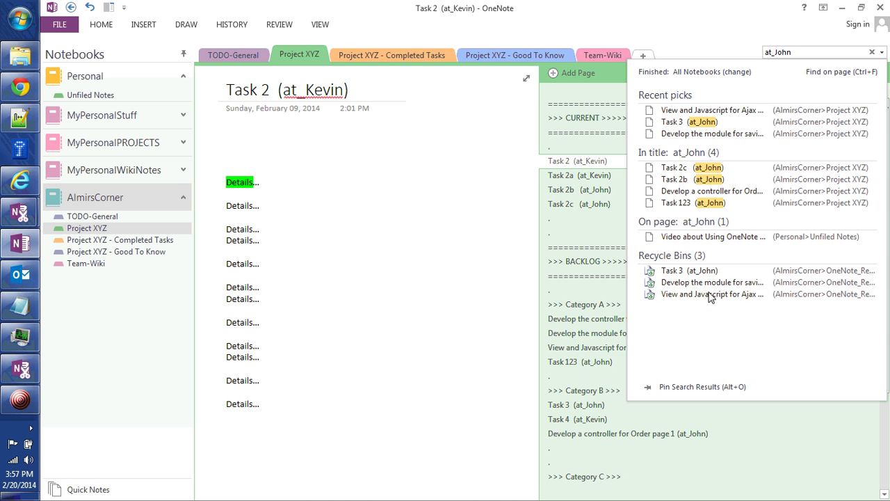
click(724, 388)
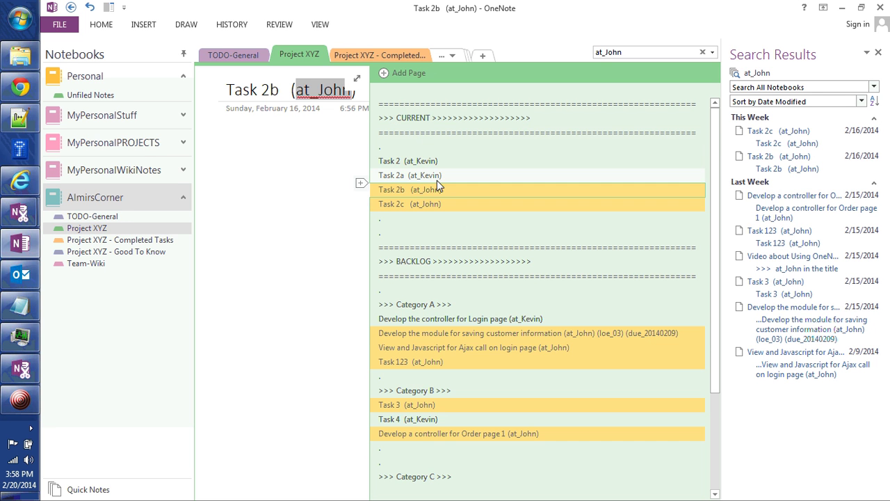
Review the highlighted tasks from CURRENT down to INBOX, and close the search results.
scroll(467, 247, down, 1)
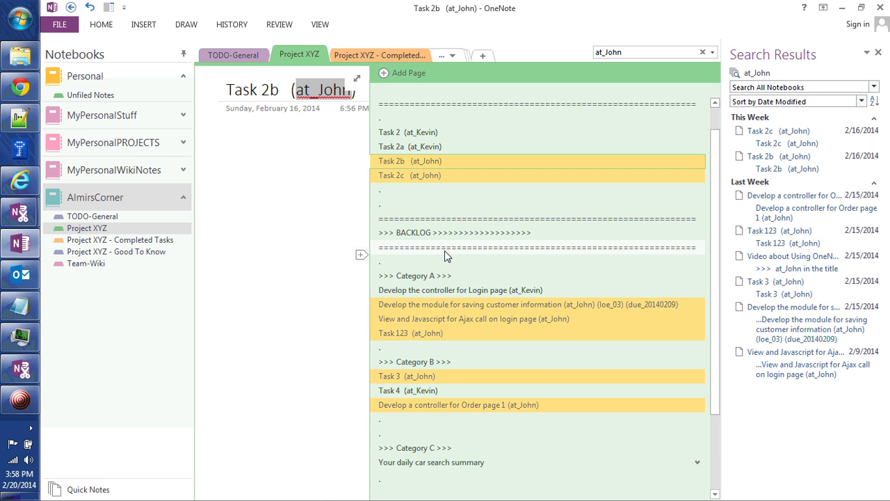
scroll(463, 279, down, 3)
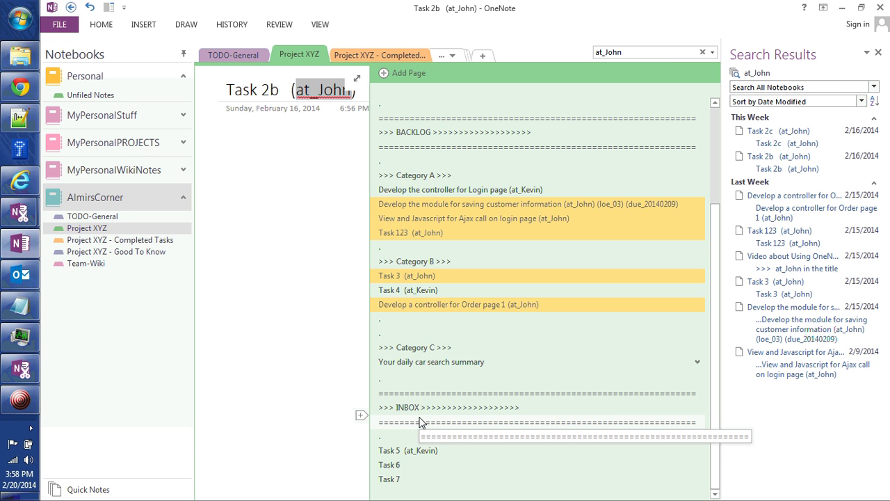
scroll(528, 311, up, 2)
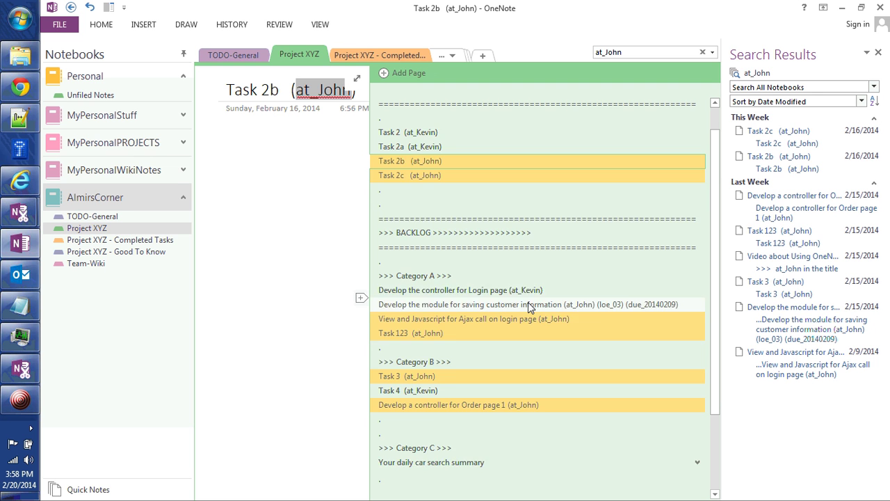
scroll(515, 250, up, 1)
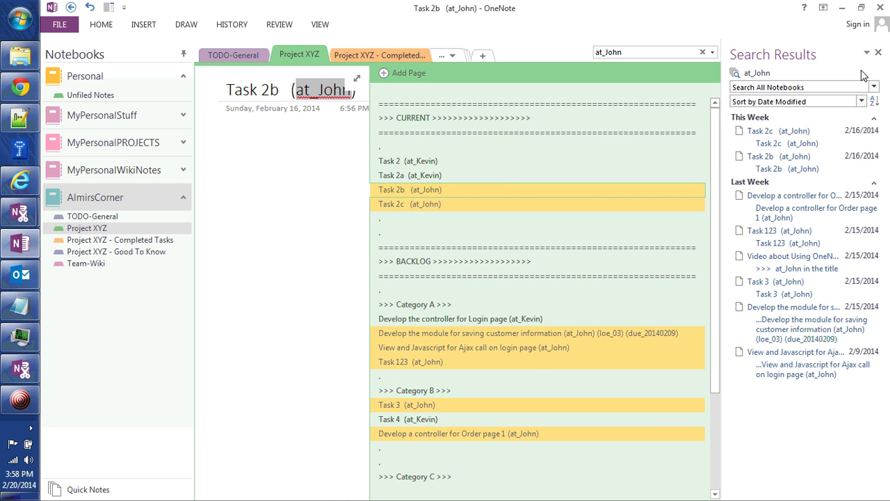
click(878, 52)
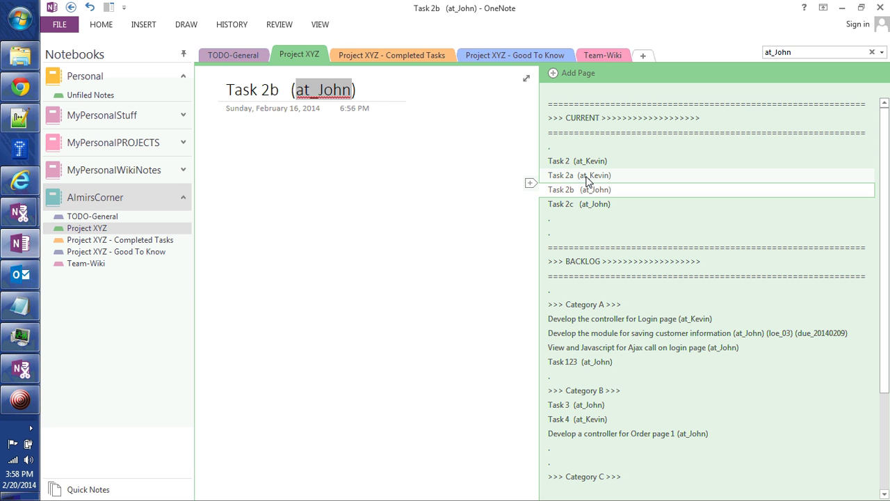
Make Task 2a, Task 2b and Task 2c subpages of Task 2.
click(572, 176)
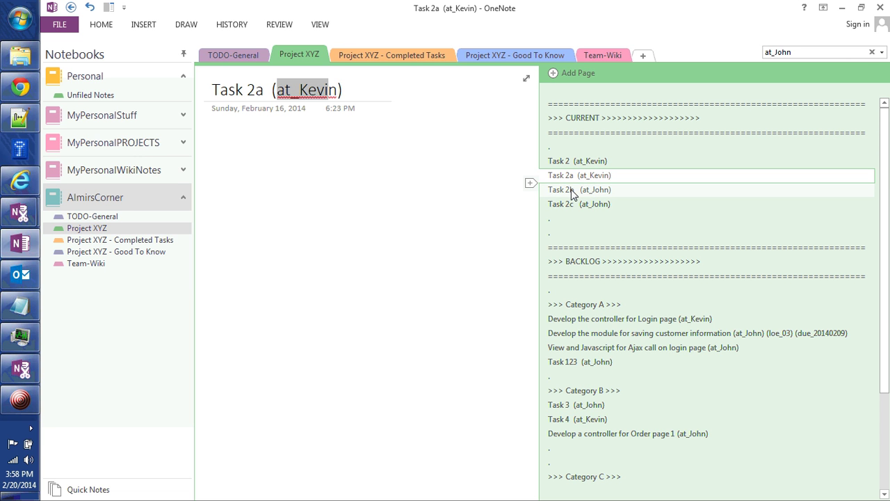
shift+click(572, 202)
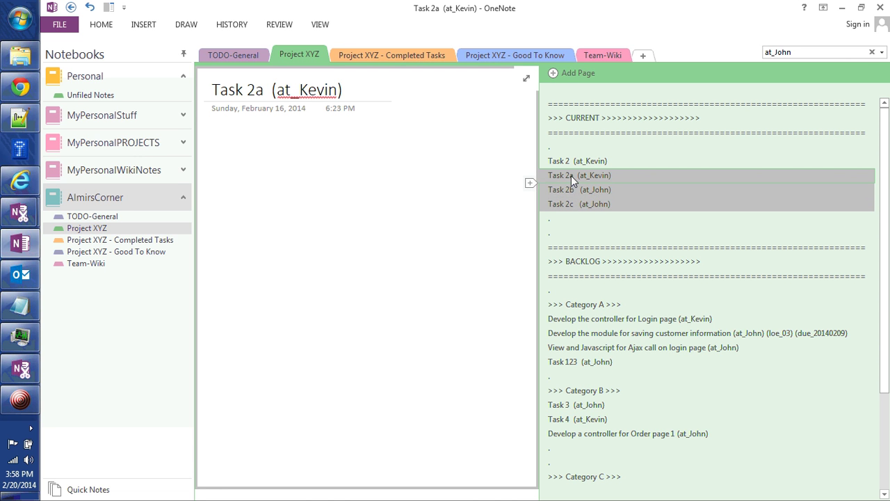
drag(576, 175, 585, 177)
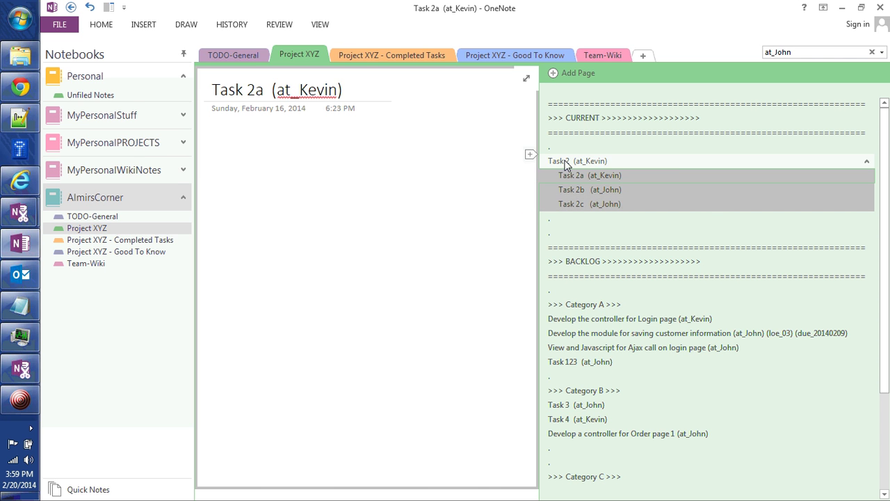
Collapse the subpages of Task 2, expand them again, and collapse them once more.
click(868, 163)
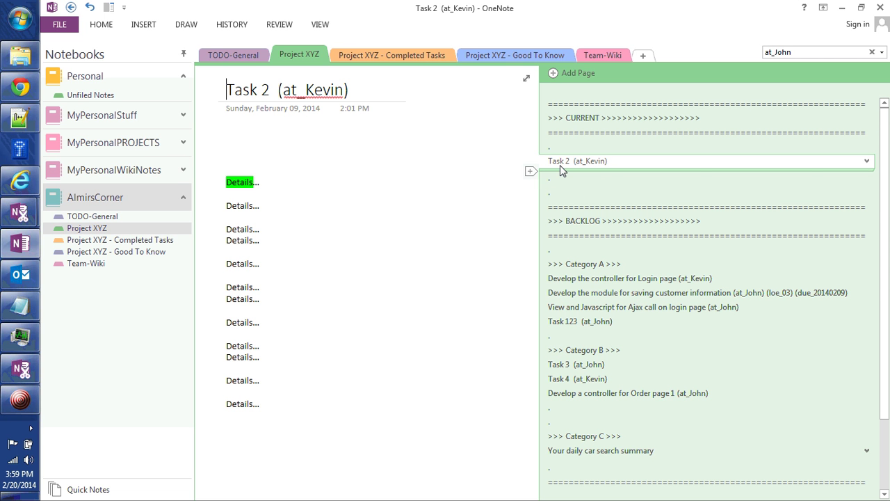
click(867, 161)
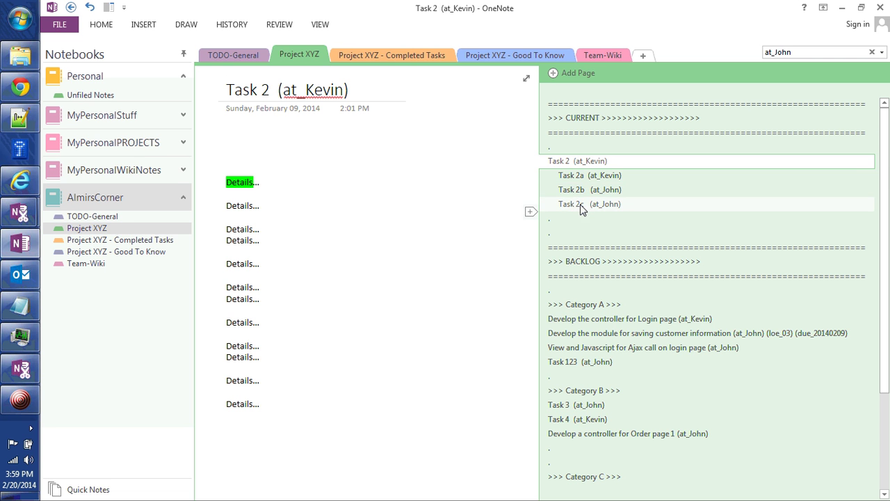
click(866, 162)
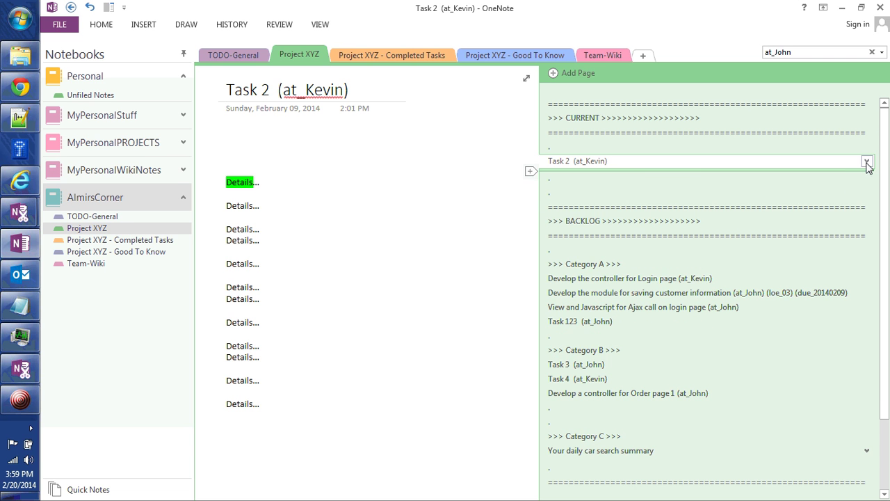
Pin the results of the existing assignee-tag search, review the highlighted subpages and backlog tasks, and close the results.
click(823, 57)
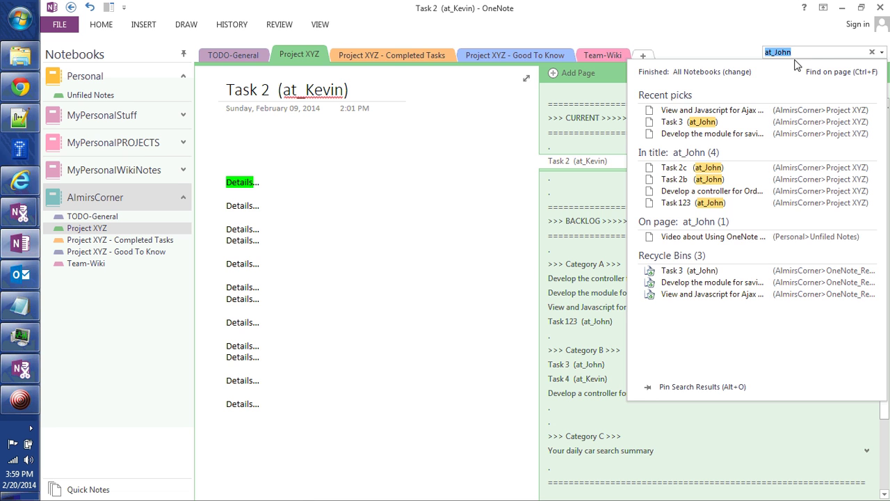
click(720, 390)
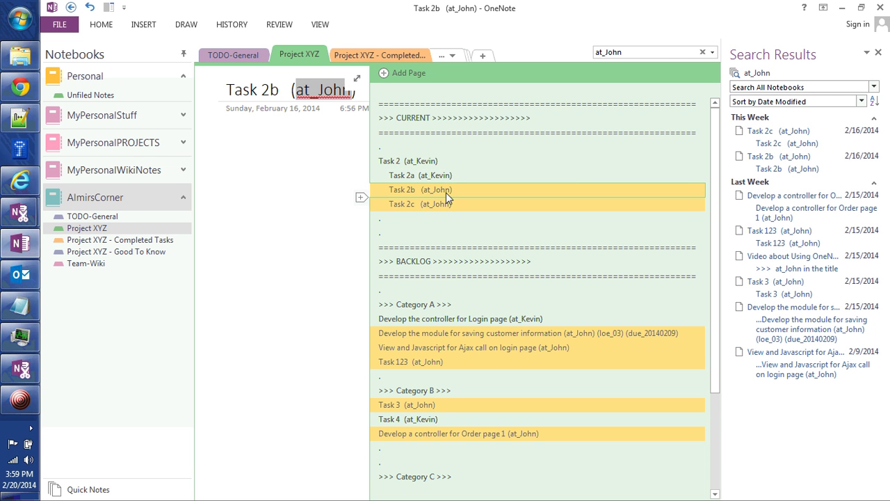
scroll(493, 279, down, 2)
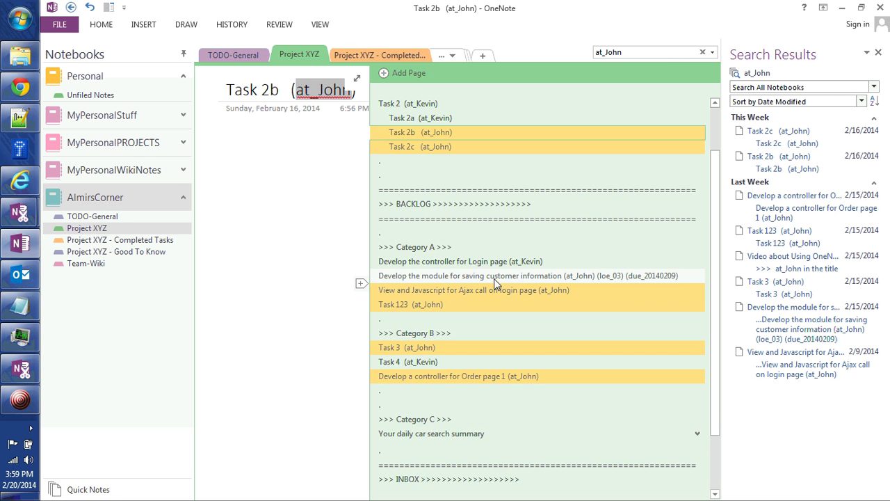
scroll(496, 282, up, 2)
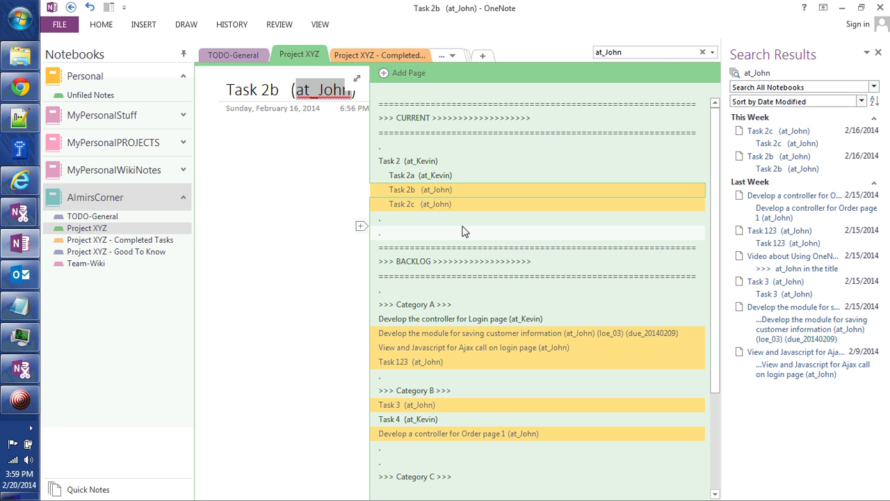
click(878, 52)
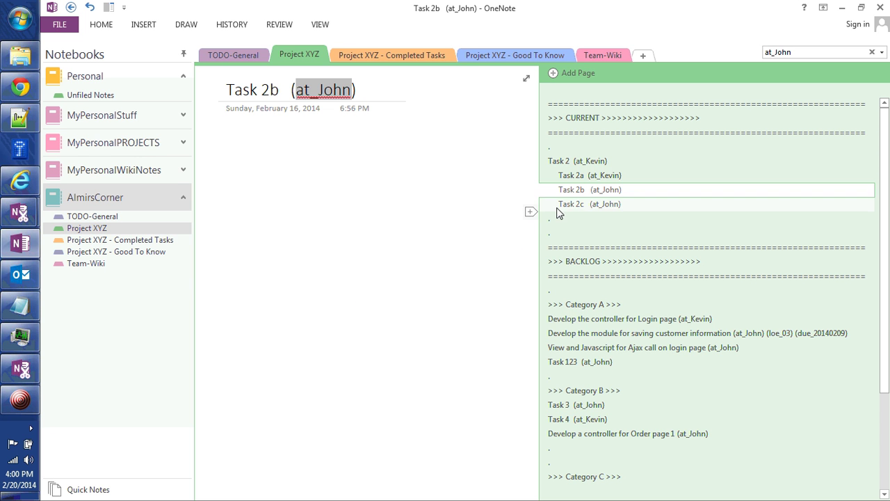
Add a new page titled "Task XYZ" directly above Task 2 in the CURRENT group.
right_click(569, 147)
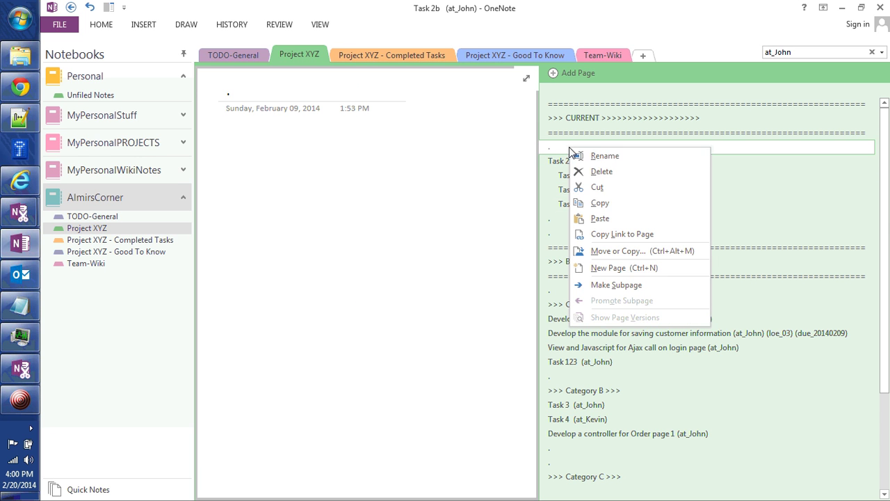
click(615, 271)
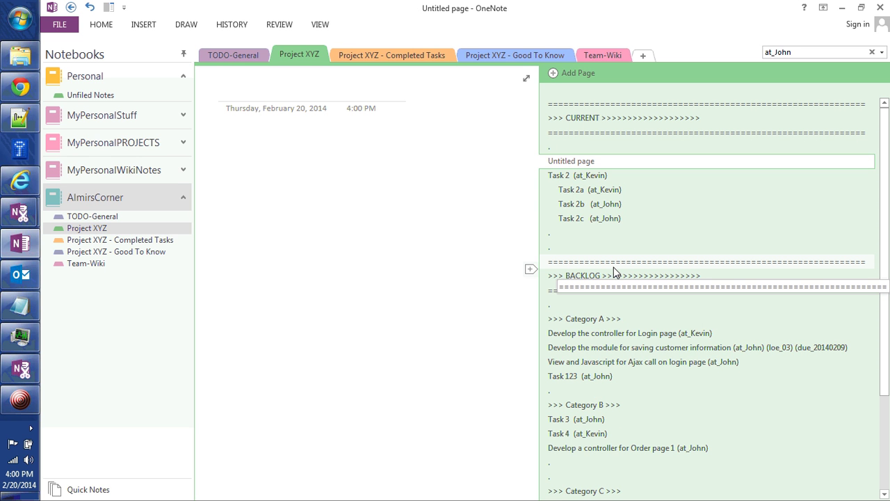
text(Task)
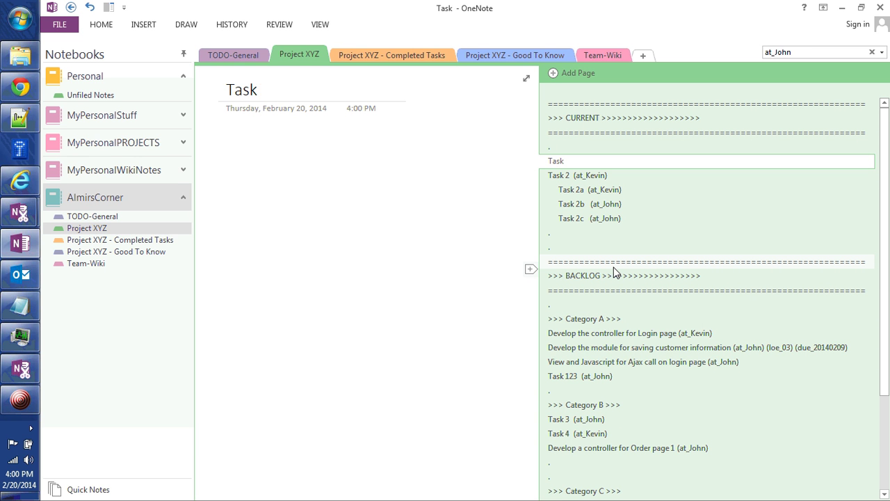
text( XYZ)
key(Return)
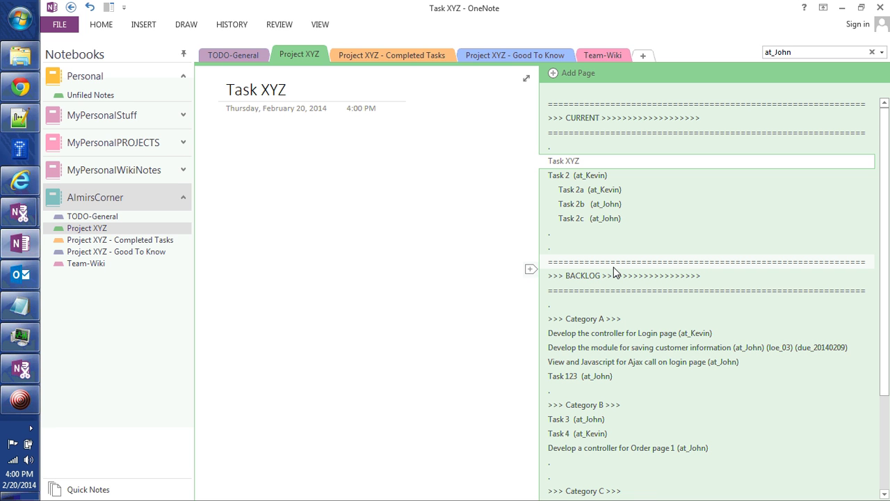
Enter "Details.." in the body of the Task XYZ page and append an assignee tag in "(at_Name)" format to its title.
text(Details..)
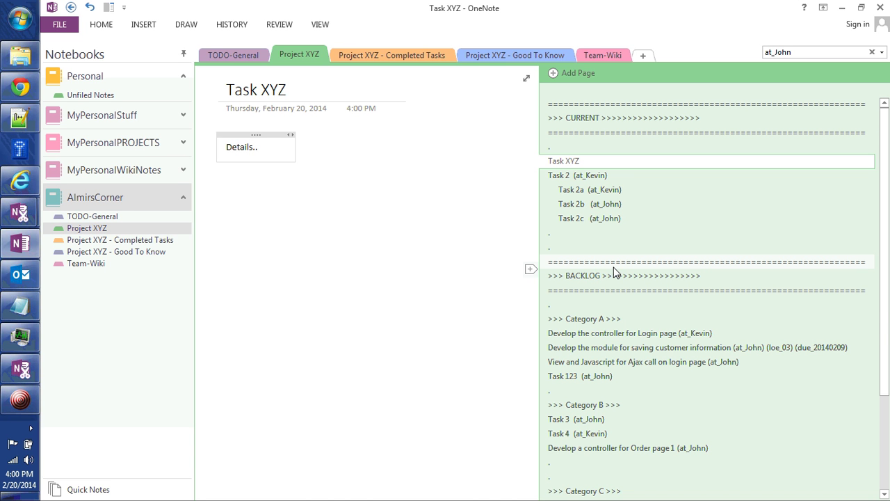
click(324, 93)
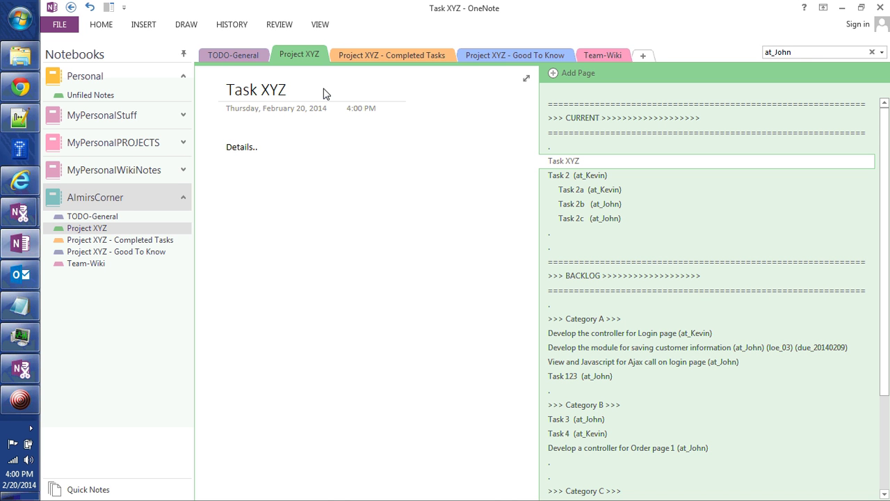
text((at_J)
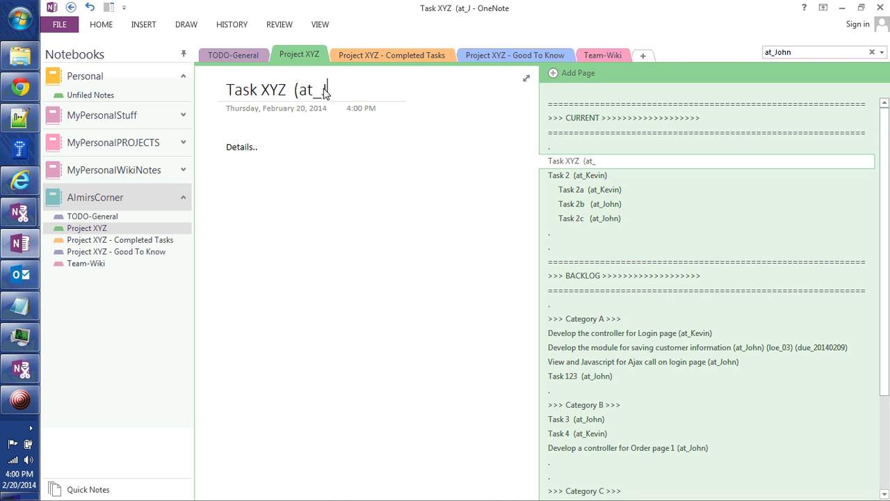
text(ane))
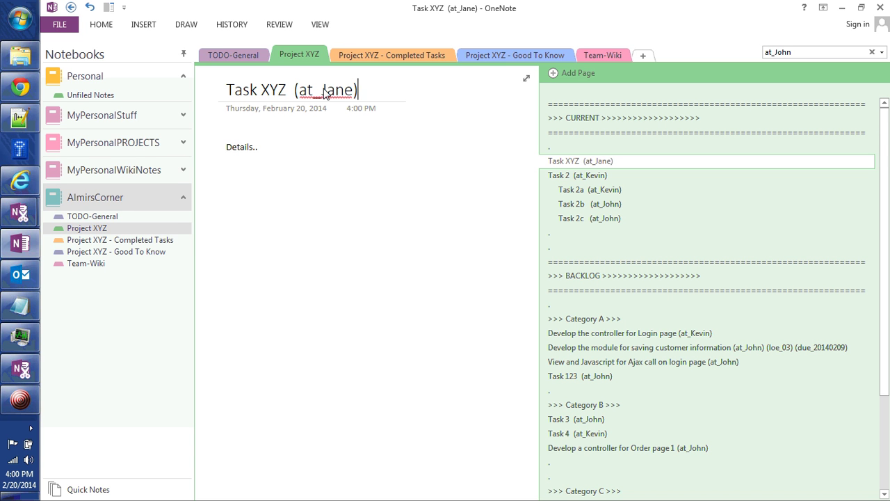
key(Down)
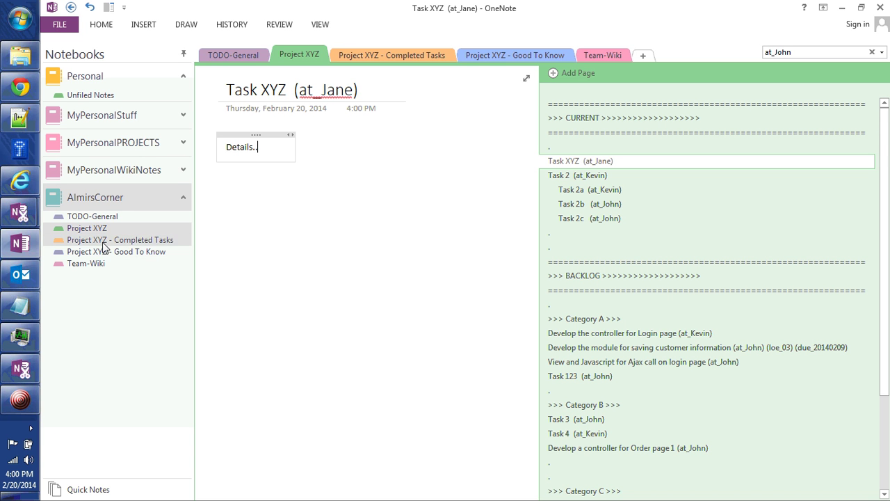
Switch to Outlook and select all the "We've found your car!" e-mails from CarMax Alerts in the Inbox.
click(21, 275)
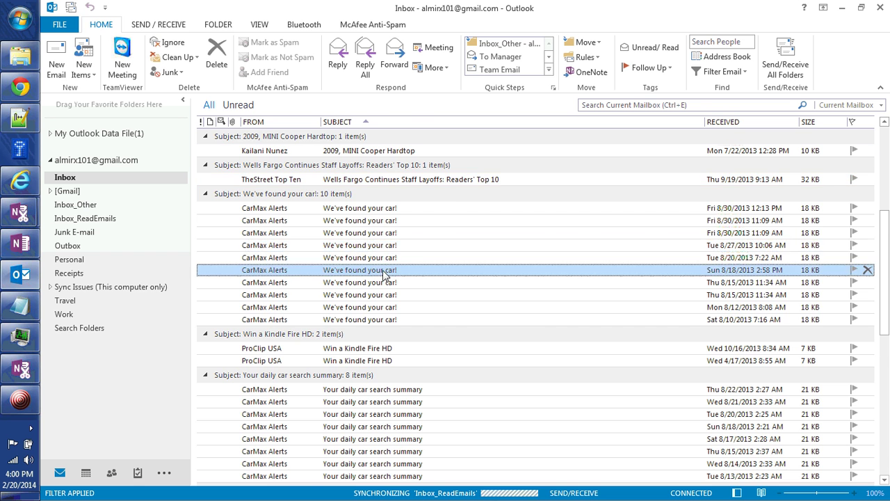
scroll(384, 277, down, 6)
scroll(384, 275, down, 4)
scroll(383, 271, up, 12)
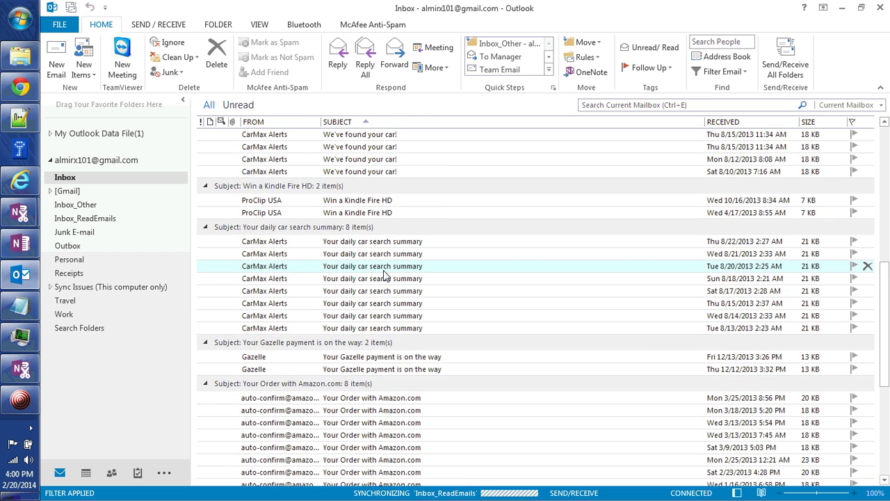
scroll(383, 273, up, 1)
scroll(372, 261, down, 3)
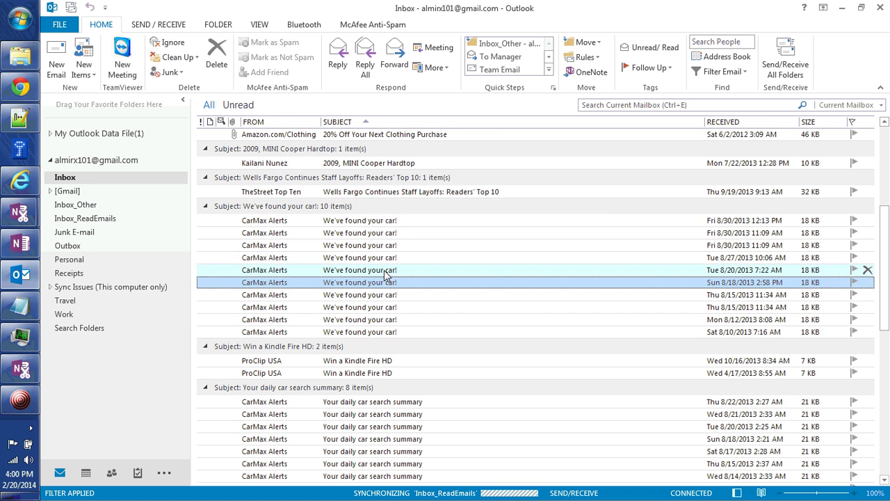
click(352, 222)
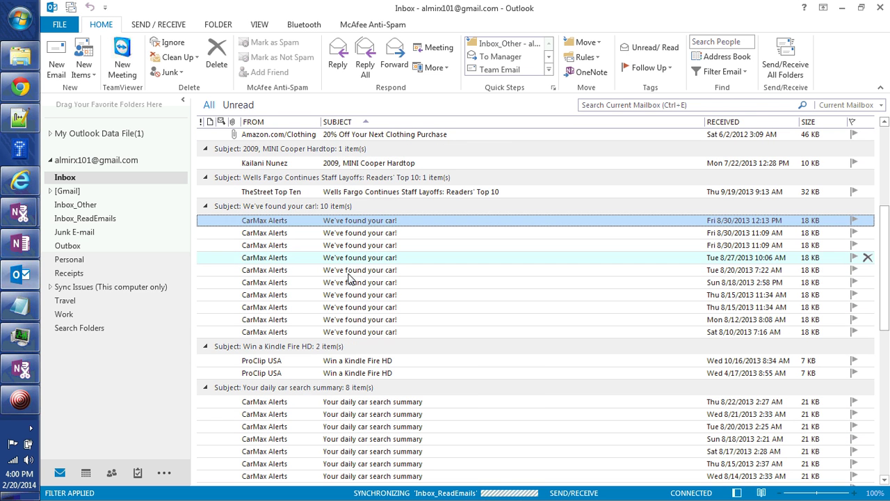
click(354, 332)
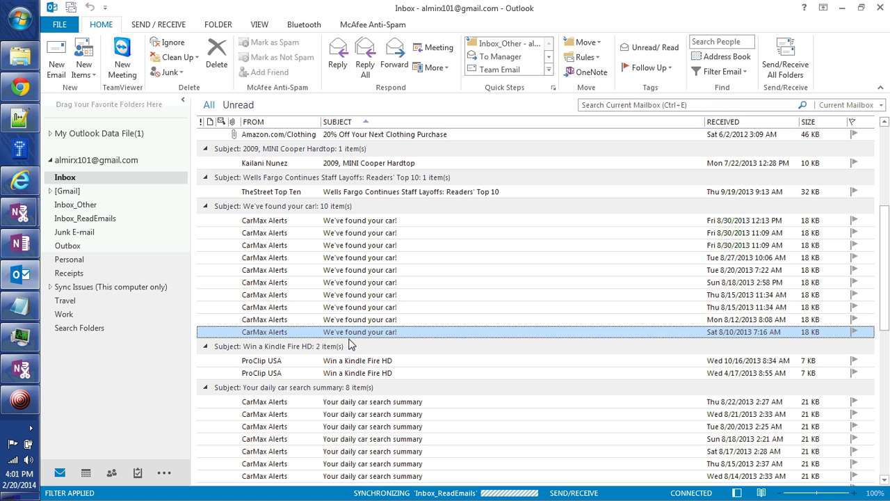
shift+click(348, 307)
shift+click(352, 295)
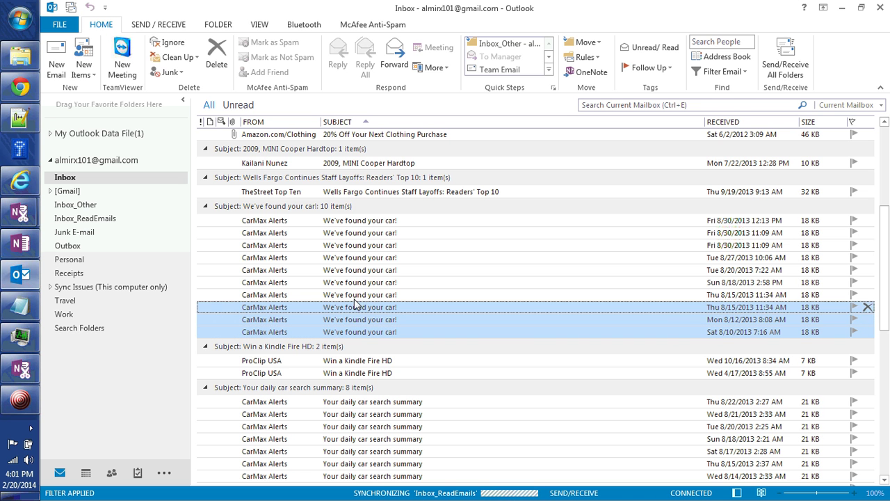
shift+click(353, 282)
shift+click(355, 270)
shift+click(356, 258)
shift+click(356, 244)
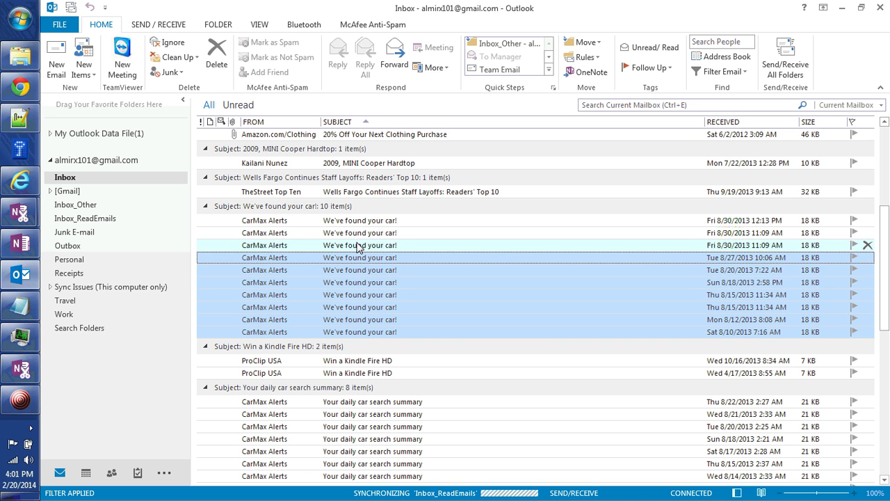
shift+click(357, 234)
shift+click(355, 221)
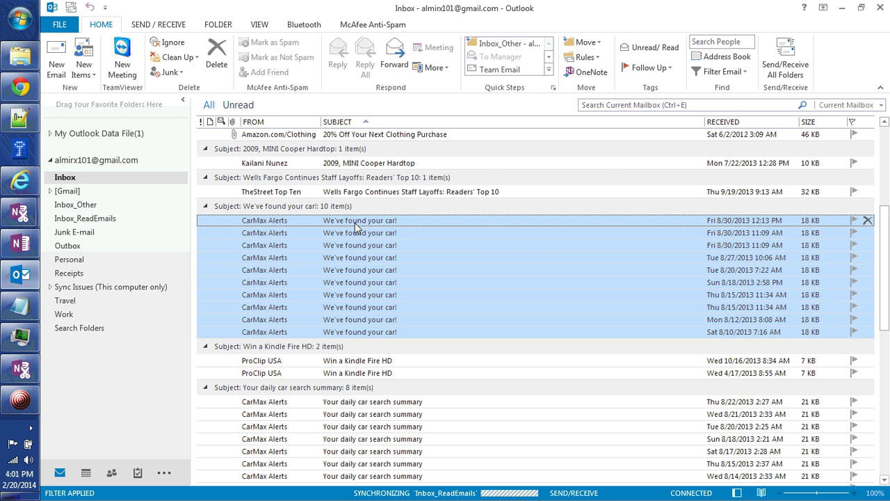
Send the selected e-mails to the Project XYZ section in OneNote.
click(588, 72)
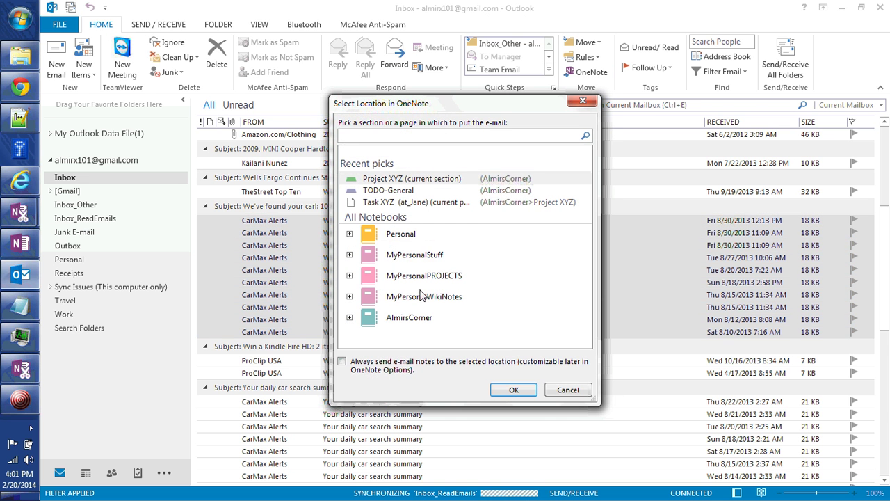
click(349, 317)
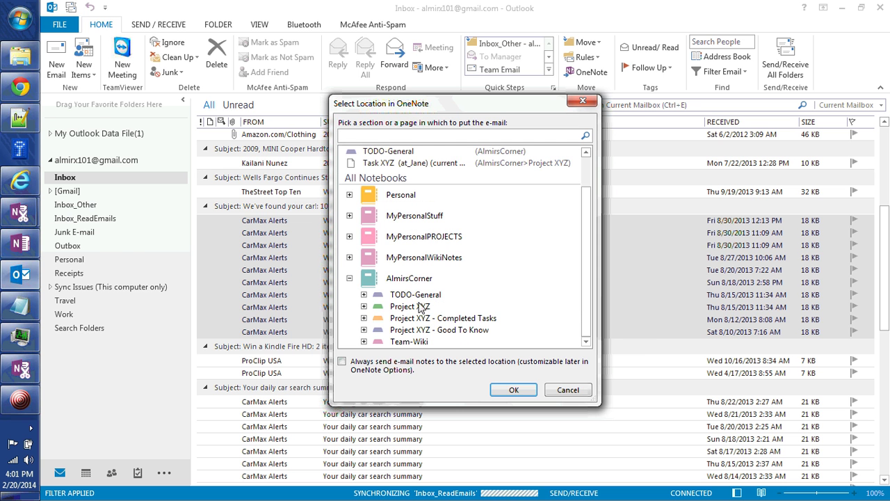
click(417, 308)
click(507, 388)
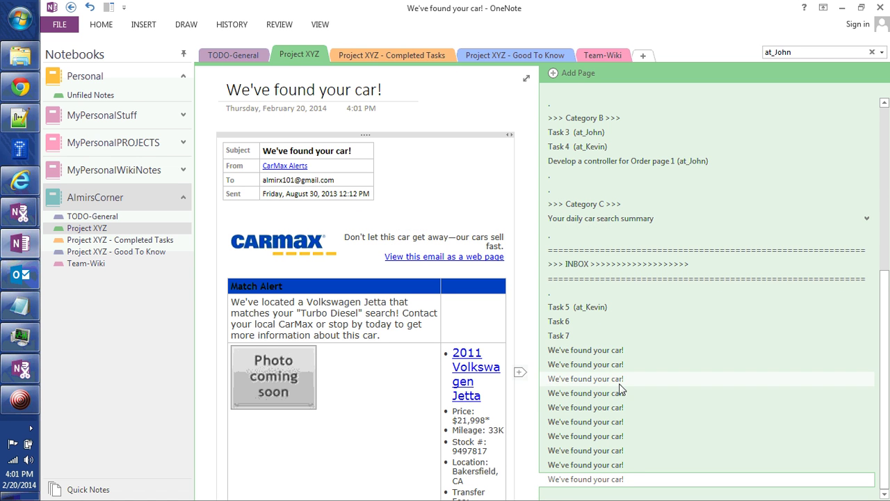
Make the other "We've found your car!" pages subpages of the first one in the INBOX group and collapse them.
click(592, 353)
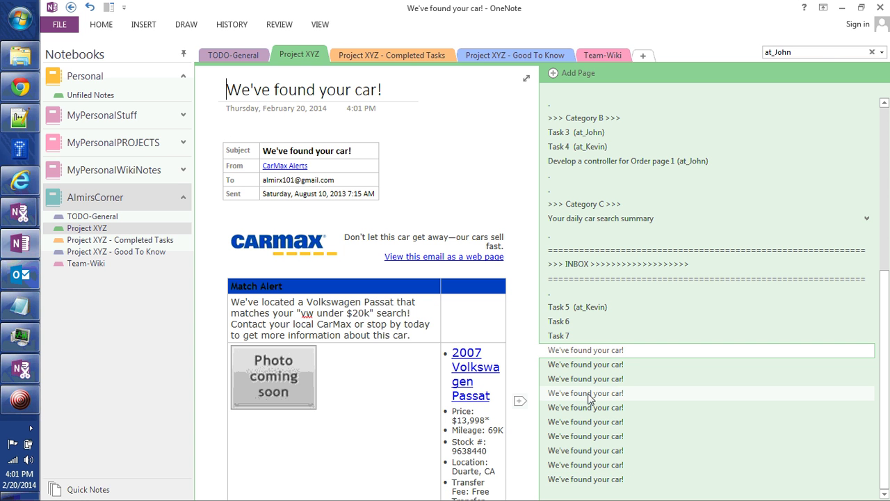
click(590, 367)
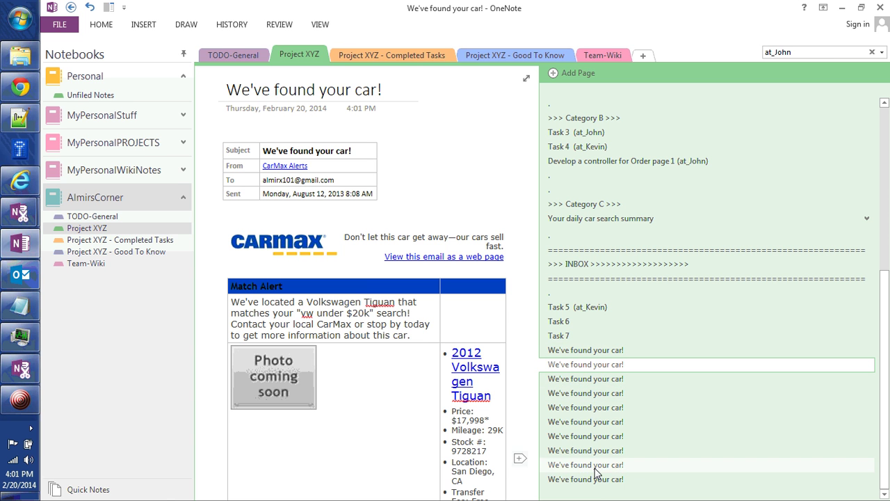
shift+click(596, 482)
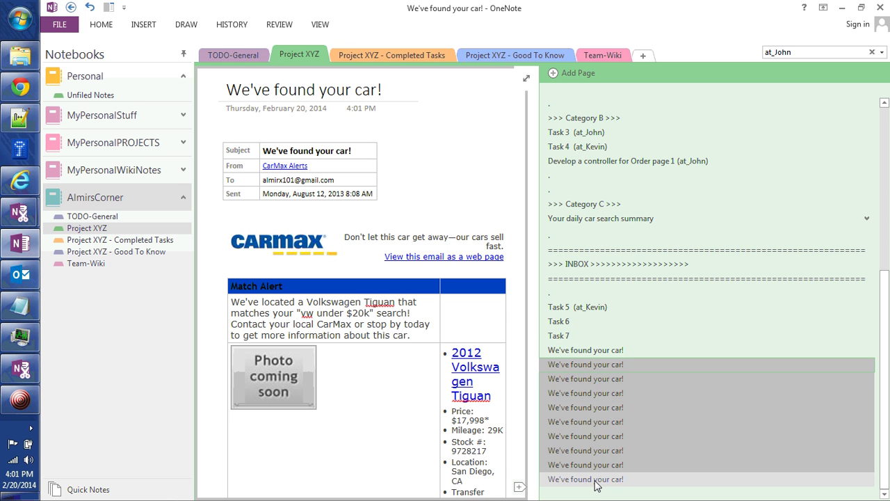
drag(599, 366, 613, 366)
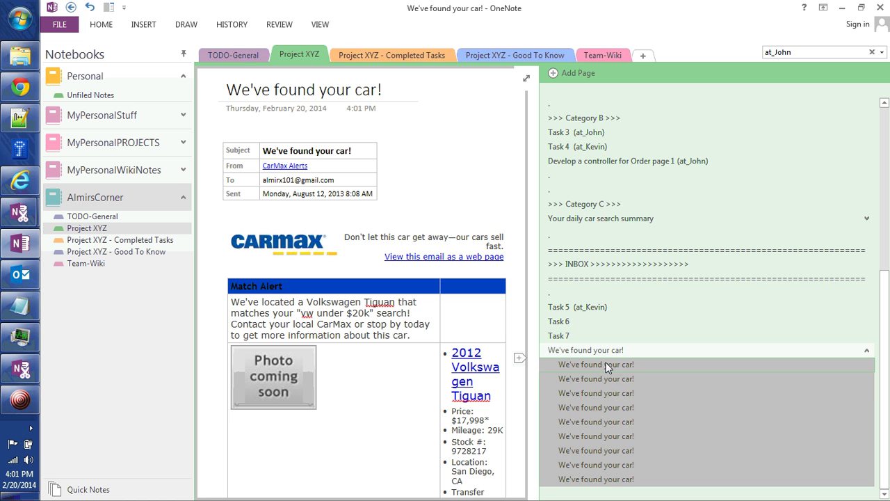
click(788, 353)
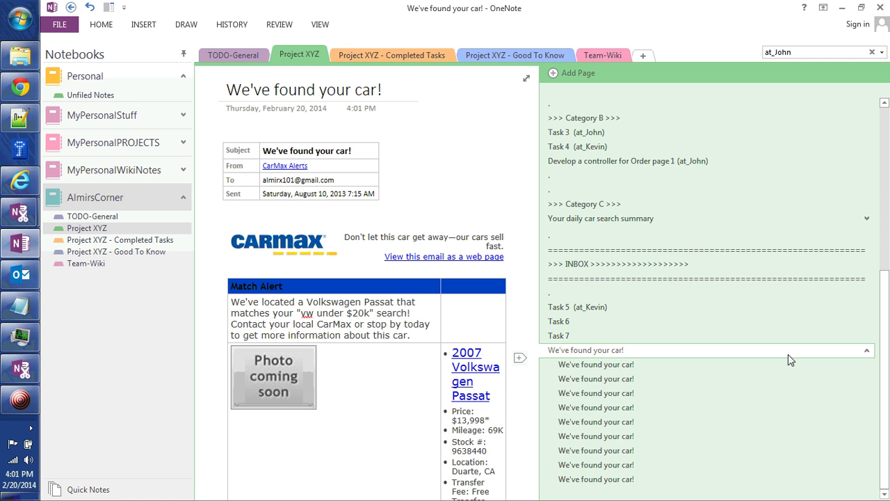
click(867, 351)
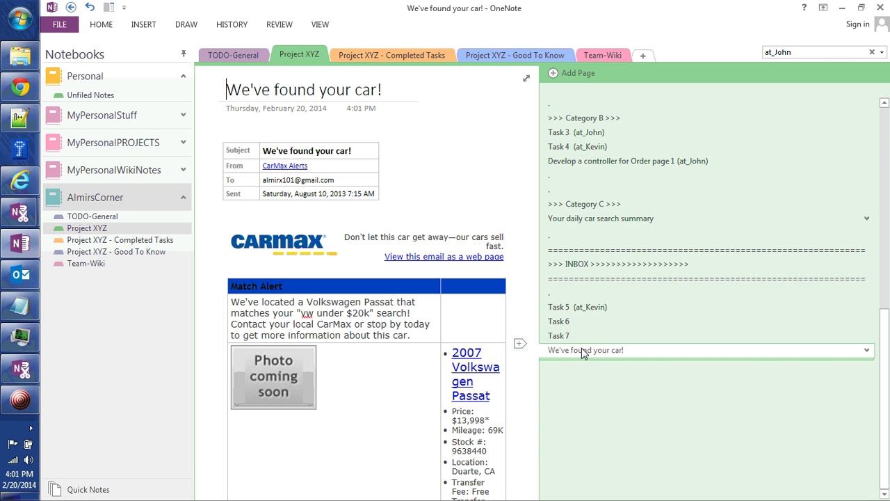
Check the assignee tag of Task 5 and move the page from INBOX to the end of Category B in BACKLOG.
click(589, 308)
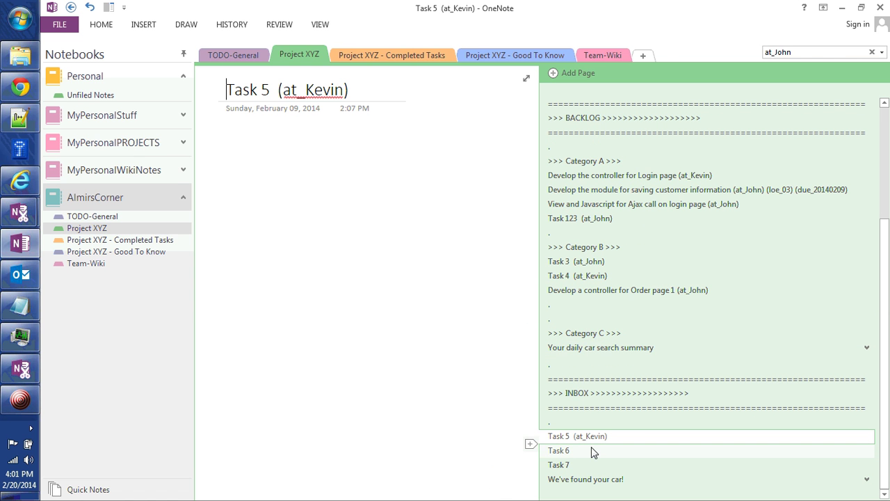
double_click(338, 96)
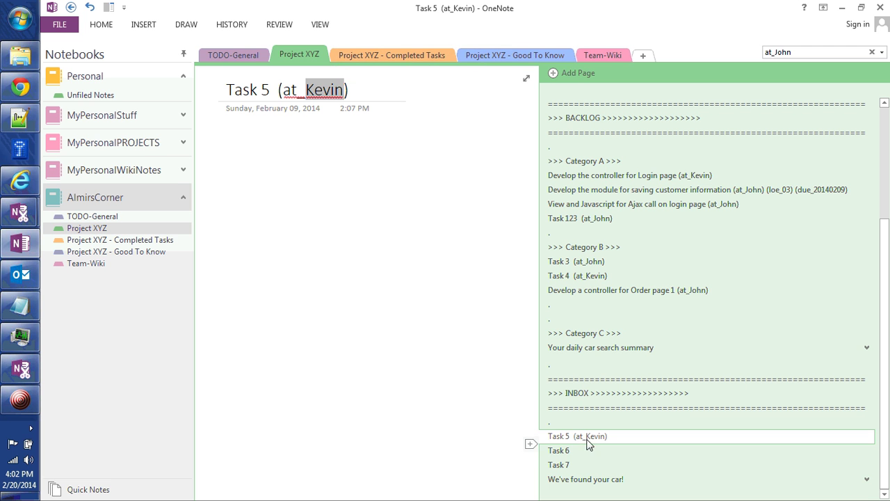
drag(588, 443, 605, 295)
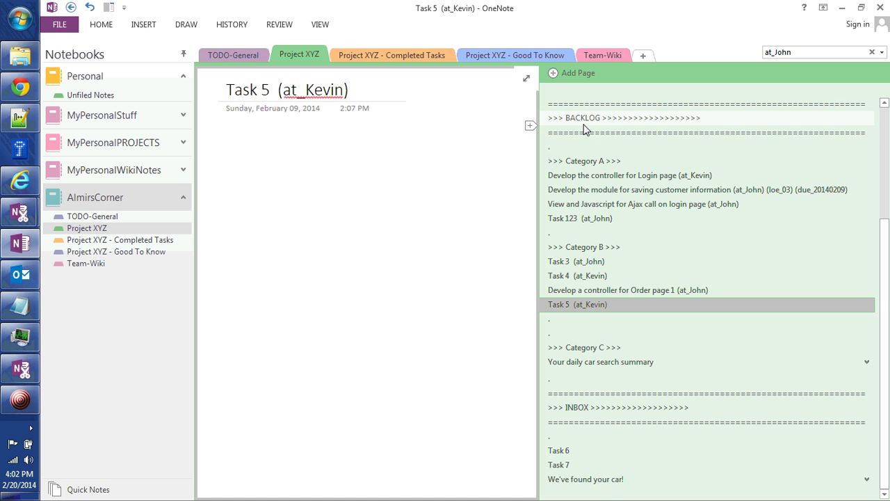
Append an assignee tag to the title of Task 6 and move the page to the end of Category A in BACKLOG.
click(568, 452)
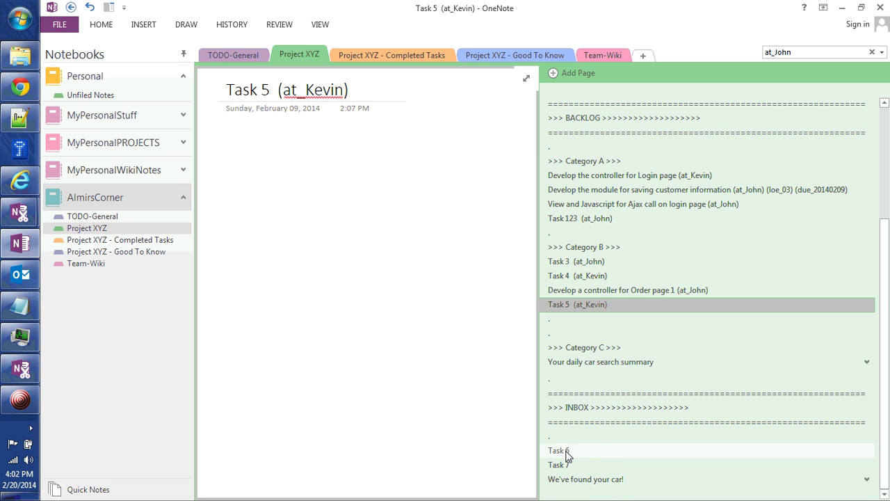
click(304, 92)
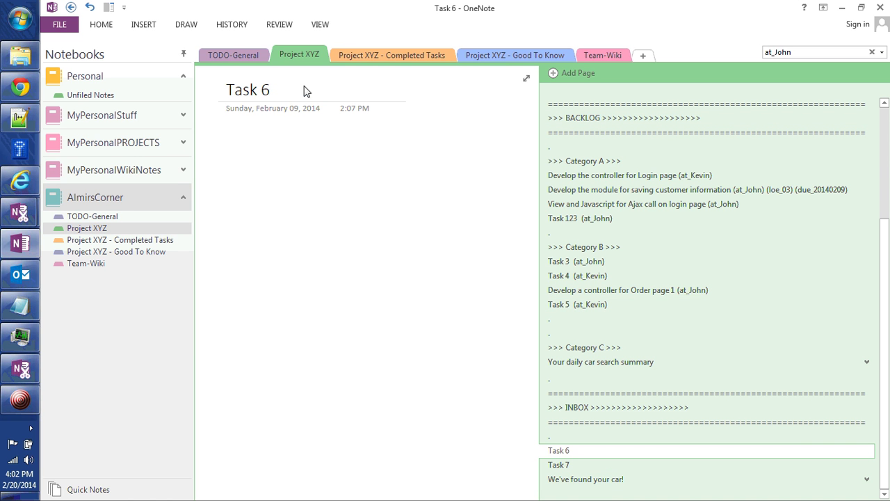
text((at_)
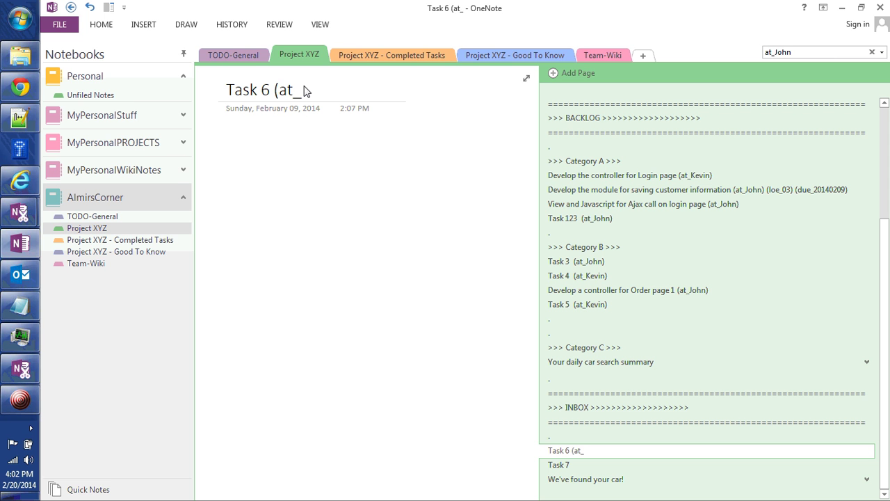
text(John))
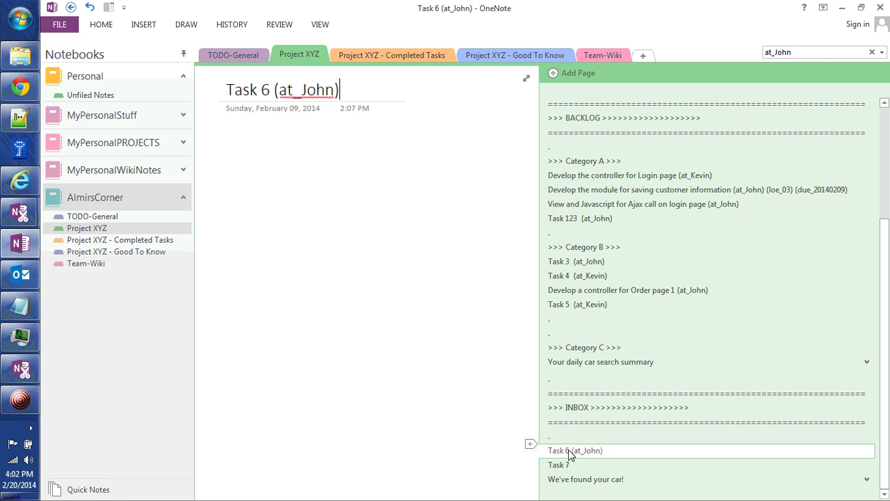
drag(570, 452, 595, 223)
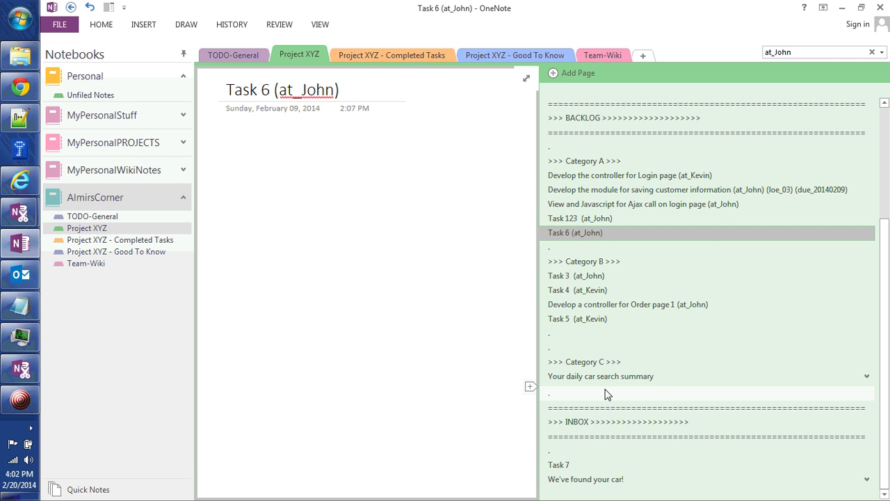
Move Task 7 to the end of Category B and the collapsed "We've found your car!" page group to the end of Category C.
click(574, 471)
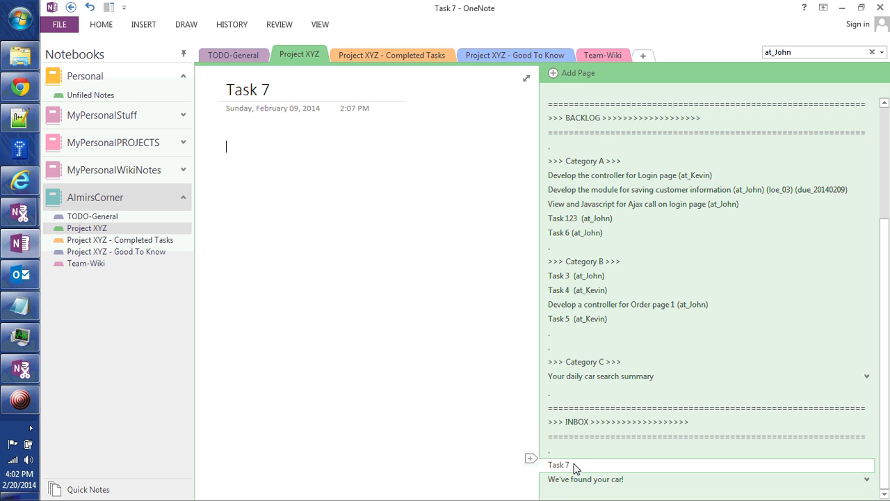
drag(567, 466, 605, 323)
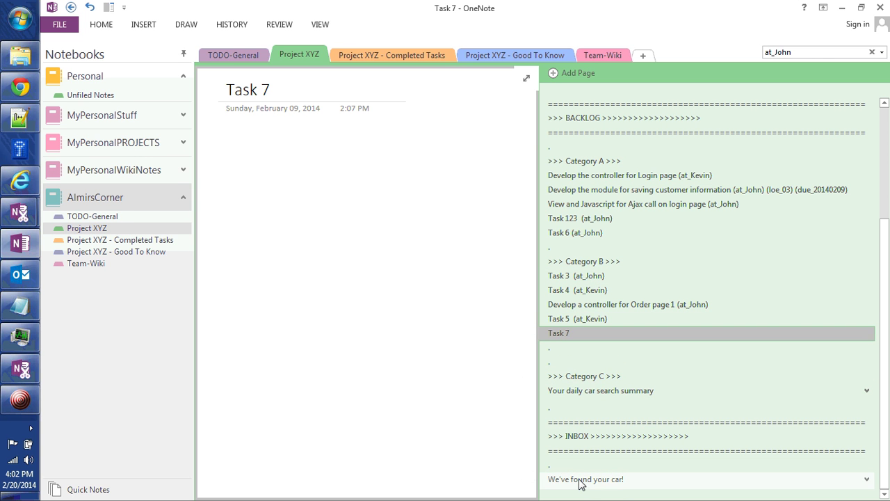
drag(583, 481, 599, 407)
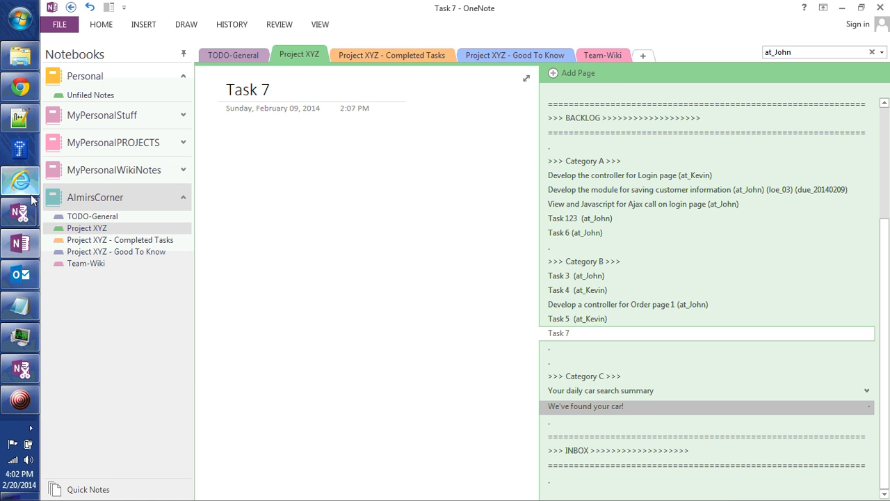
Switch to Outlook and move all "We've found your car!" e-mails from the Inbox to the Inbox_ReadEmails folder, then return to OneNote.
click(21, 277)
click(361, 270)
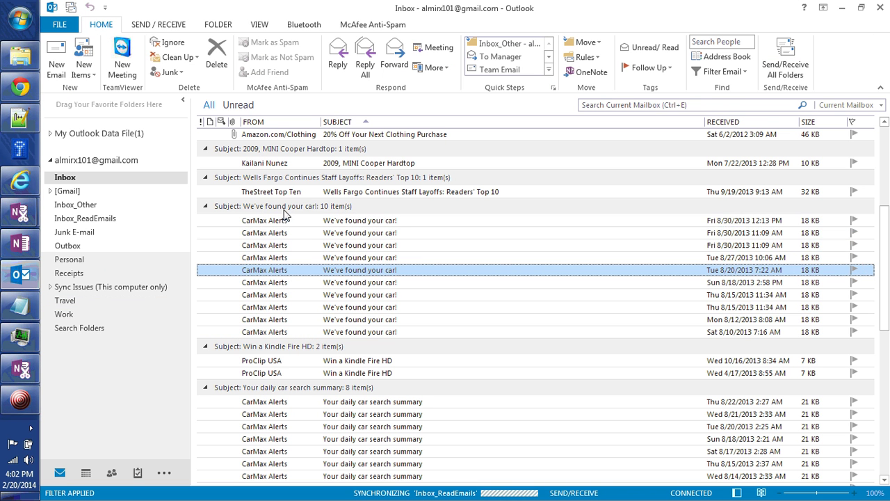
click(285, 221)
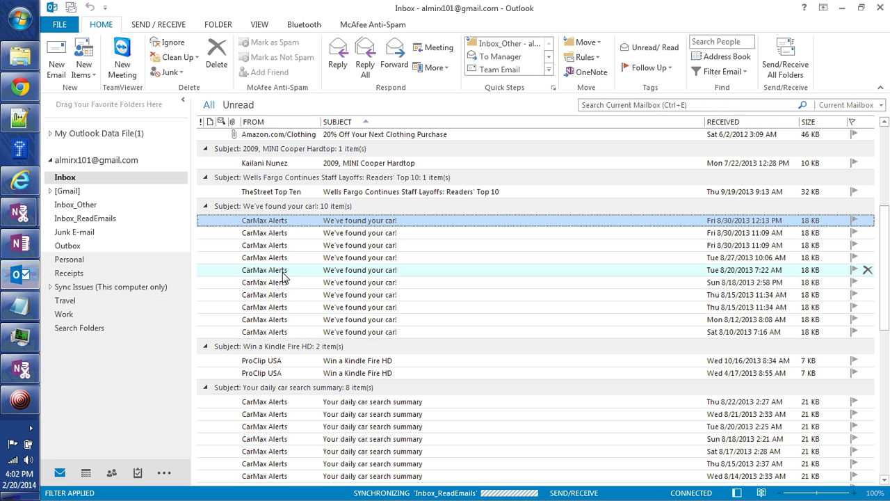
shift+click(289, 334)
drag(278, 221, 97, 224)
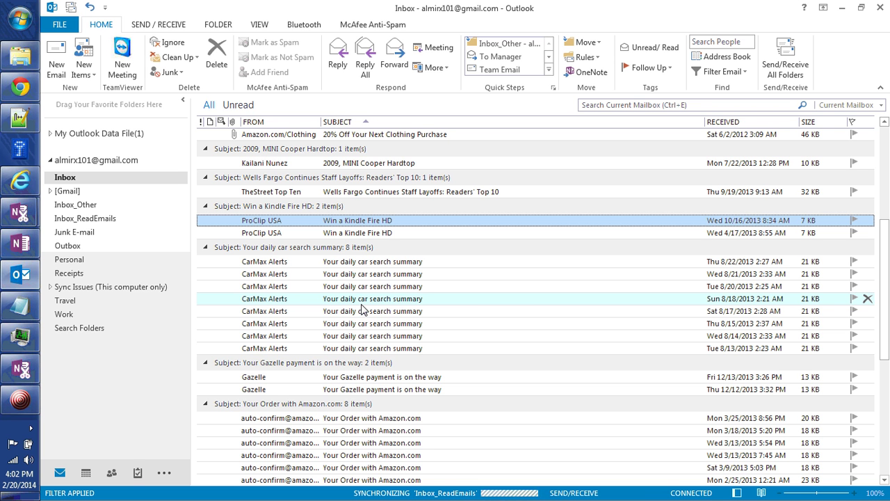
click(842, 7)
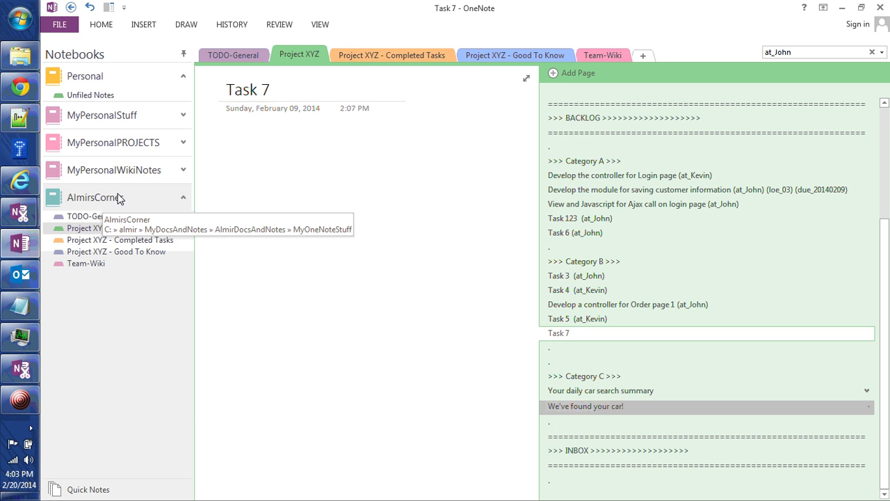
View the Project XYZ - Completed Tasks and Project XYZ - Good To Know sections.
click(105, 242)
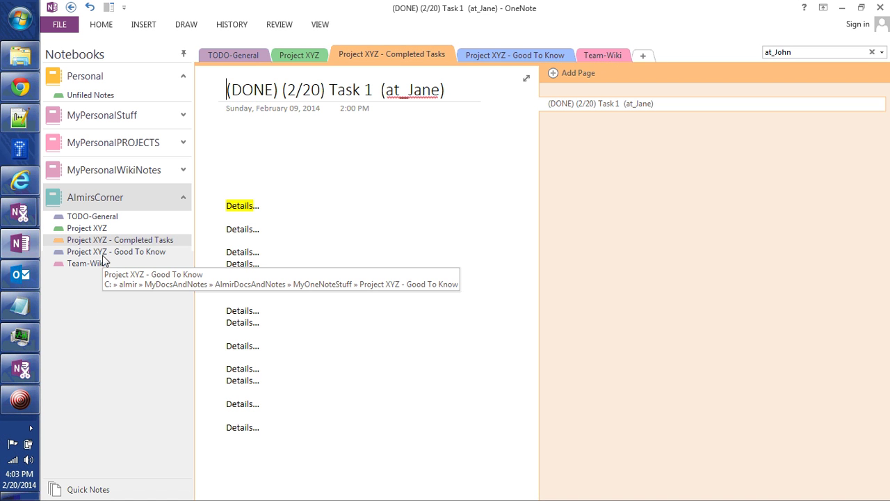
click(92, 254)
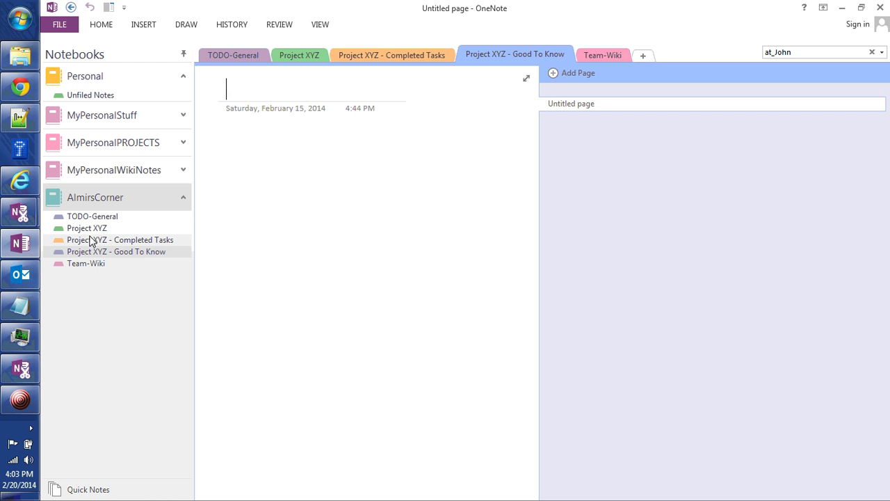
click(91, 241)
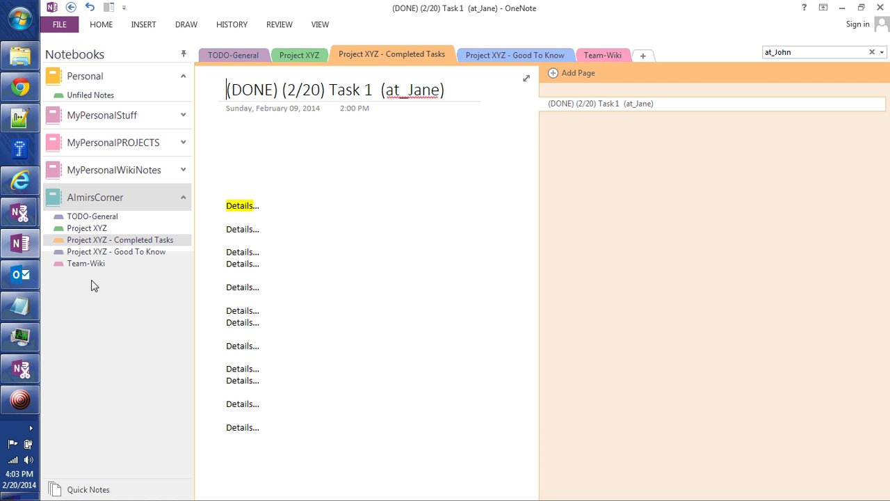
In the Project XYZ section, prefix the title of the Task XYZ page in CURRENT with "(Done) (2/20)".
click(100, 229)
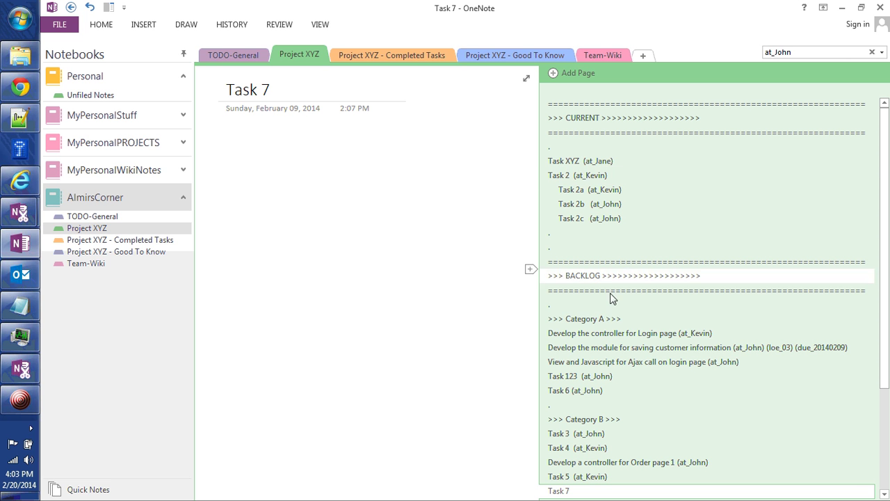
click(577, 161)
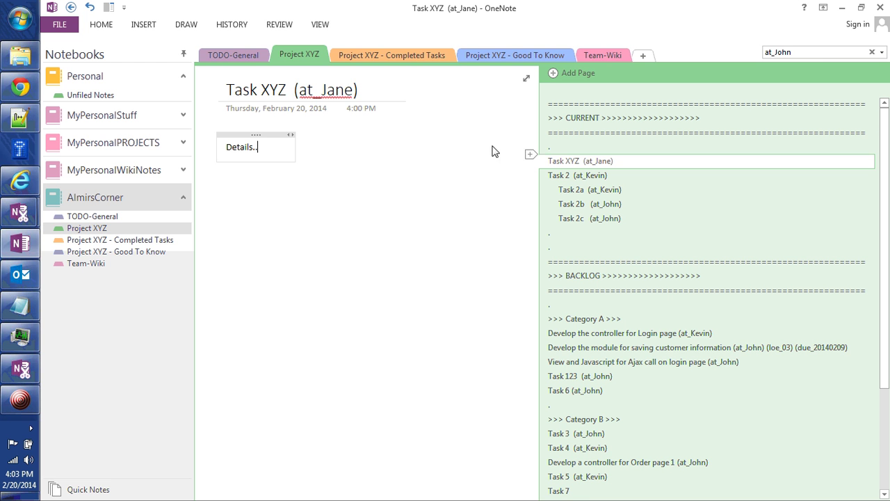
click(230, 94)
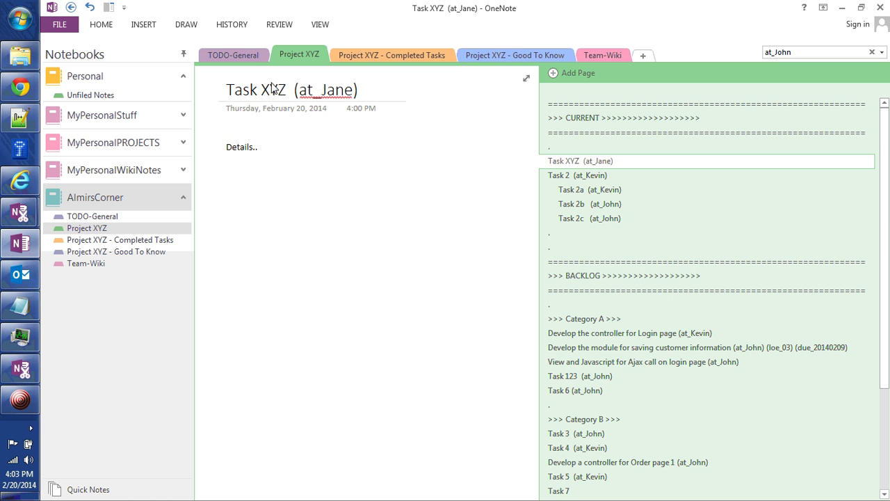
text((Done) )
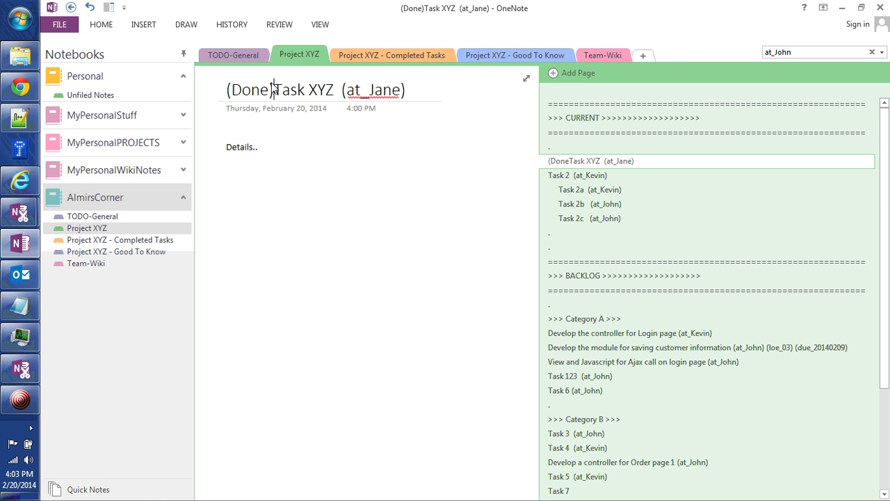
text((2/20))
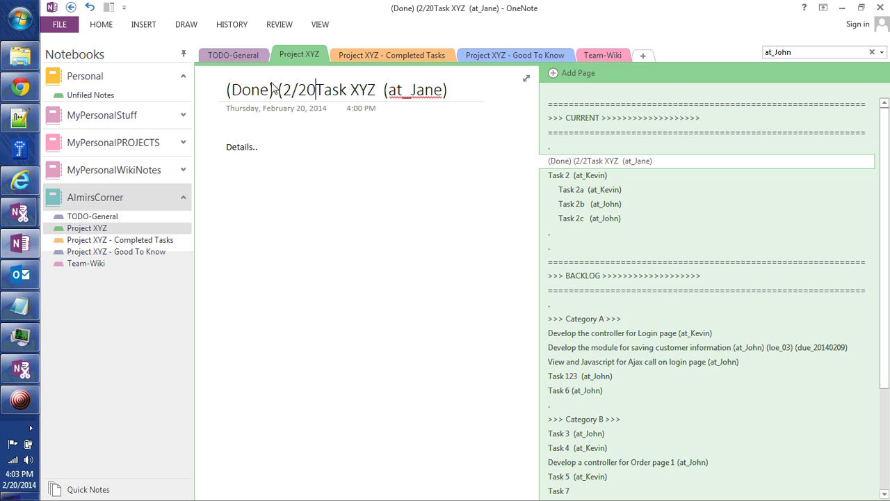
key(Return)
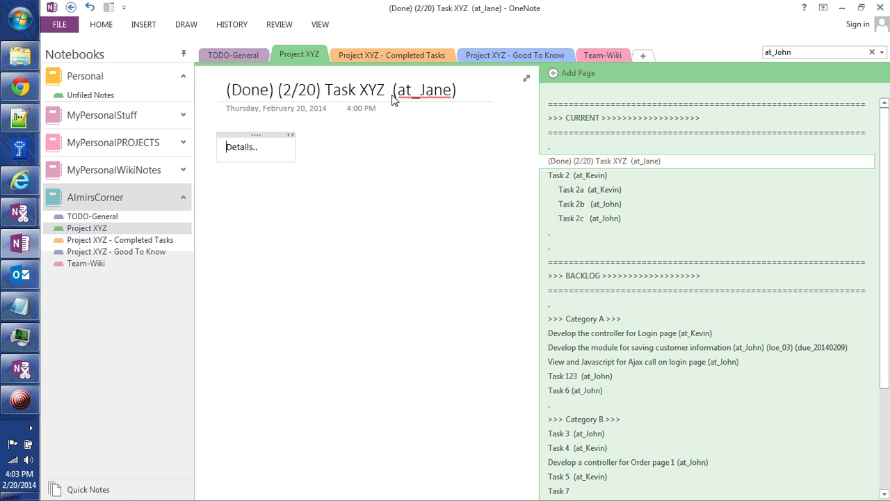
Move the finished Task XYZ page to the Project XYZ - Completed Tasks section and open that section.
click(583, 161)
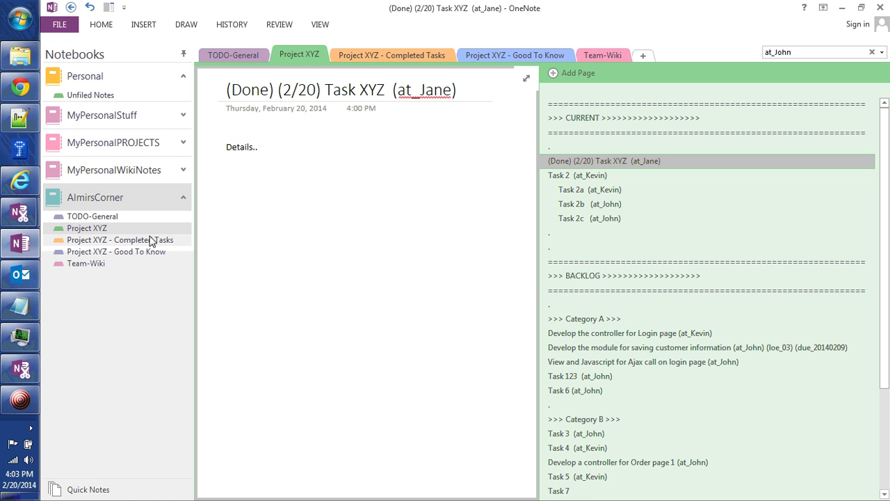
drag(150, 244, 151, 242)
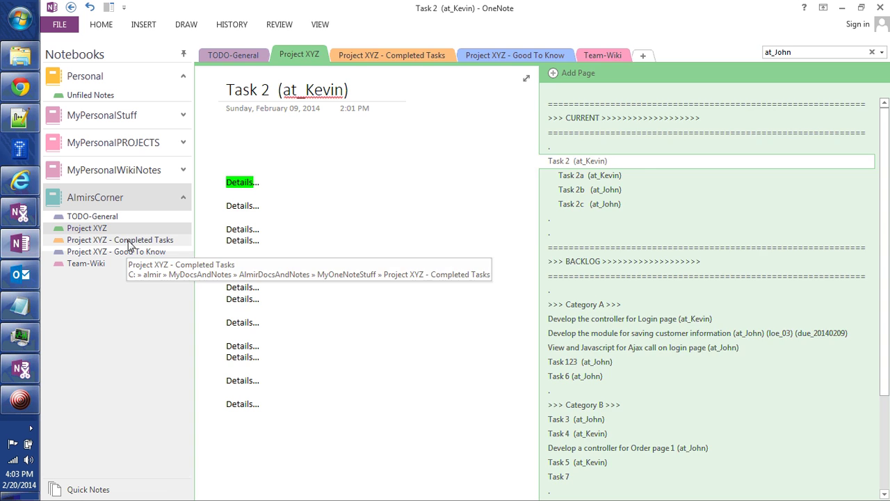
click(128, 241)
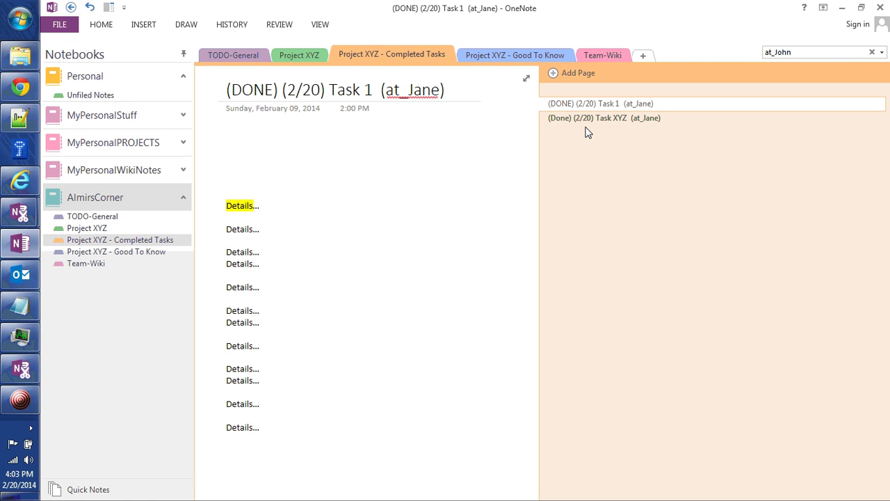
Review the remaining Project XYZ task list and look through the Good To Know, Completed Tasks and Team-Wiki sections.
click(87, 228)
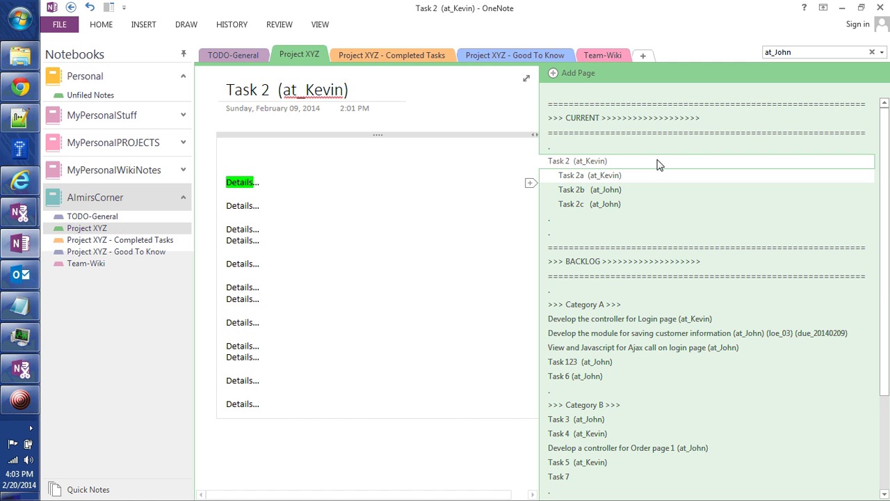
scroll(611, 388, down, 2)
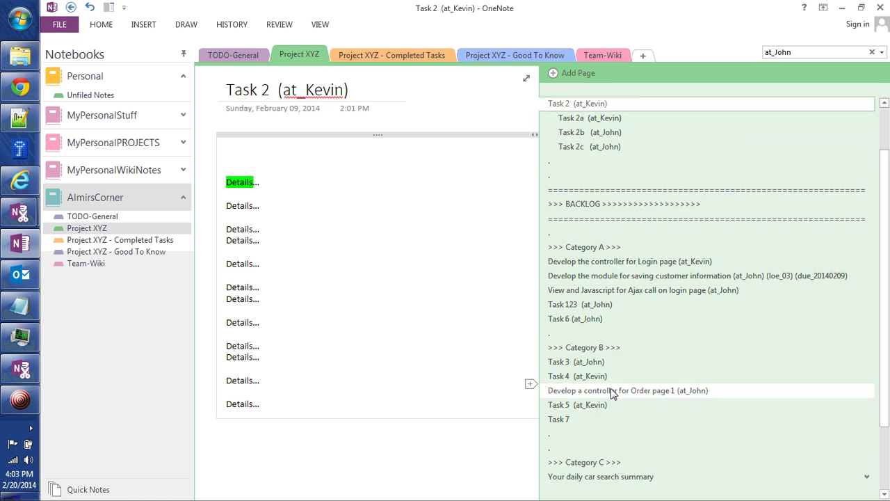
scroll(611, 389, down, 2)
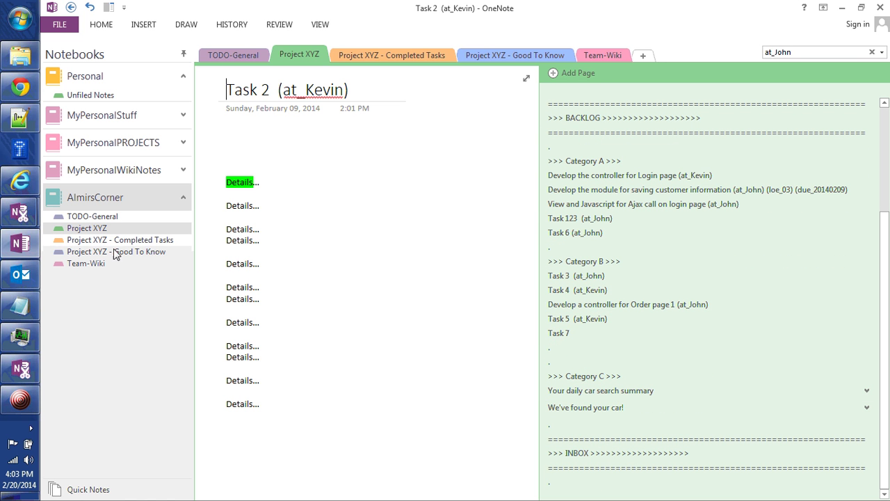
click(102, 252)
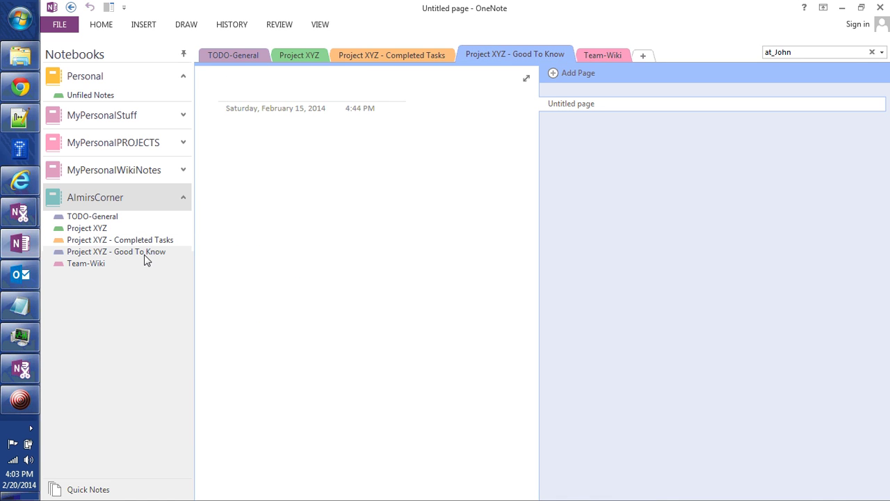
click(98, 243)
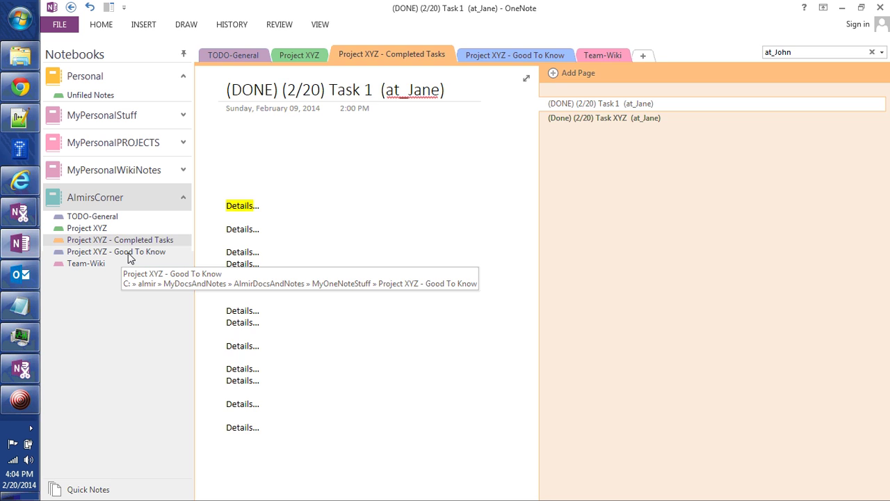
click(128, 255)
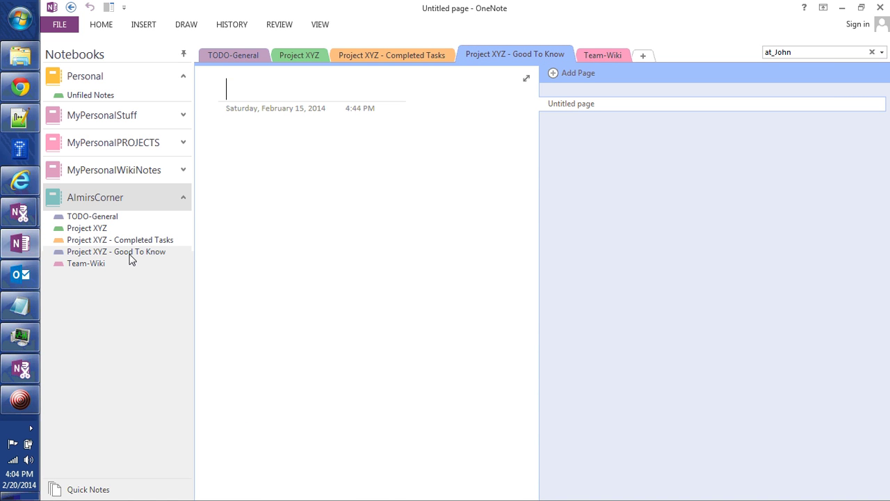
click(81, 267)
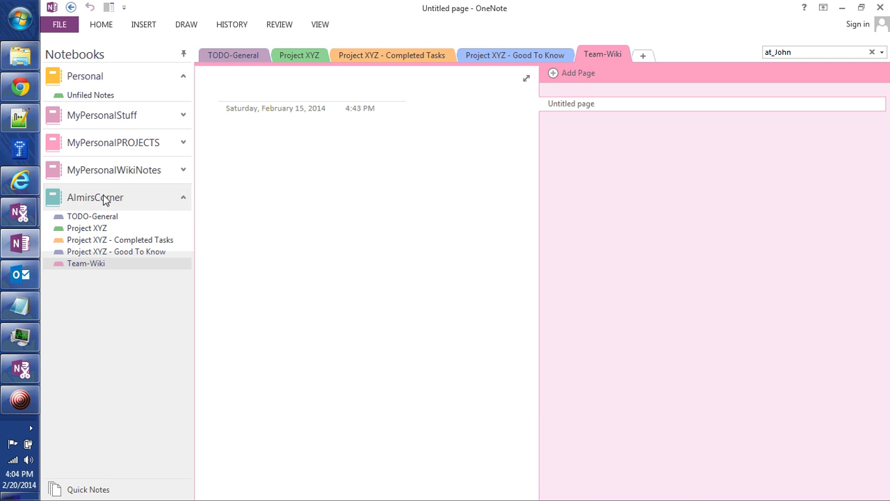
click(104, 201)
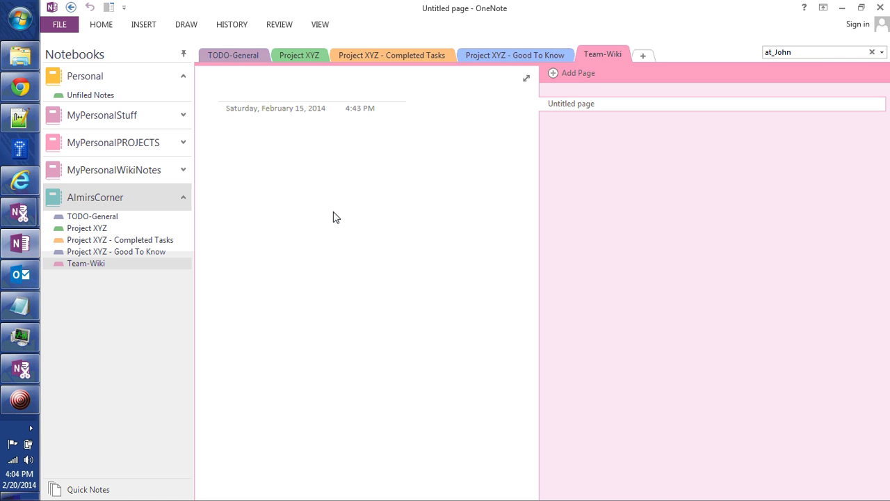